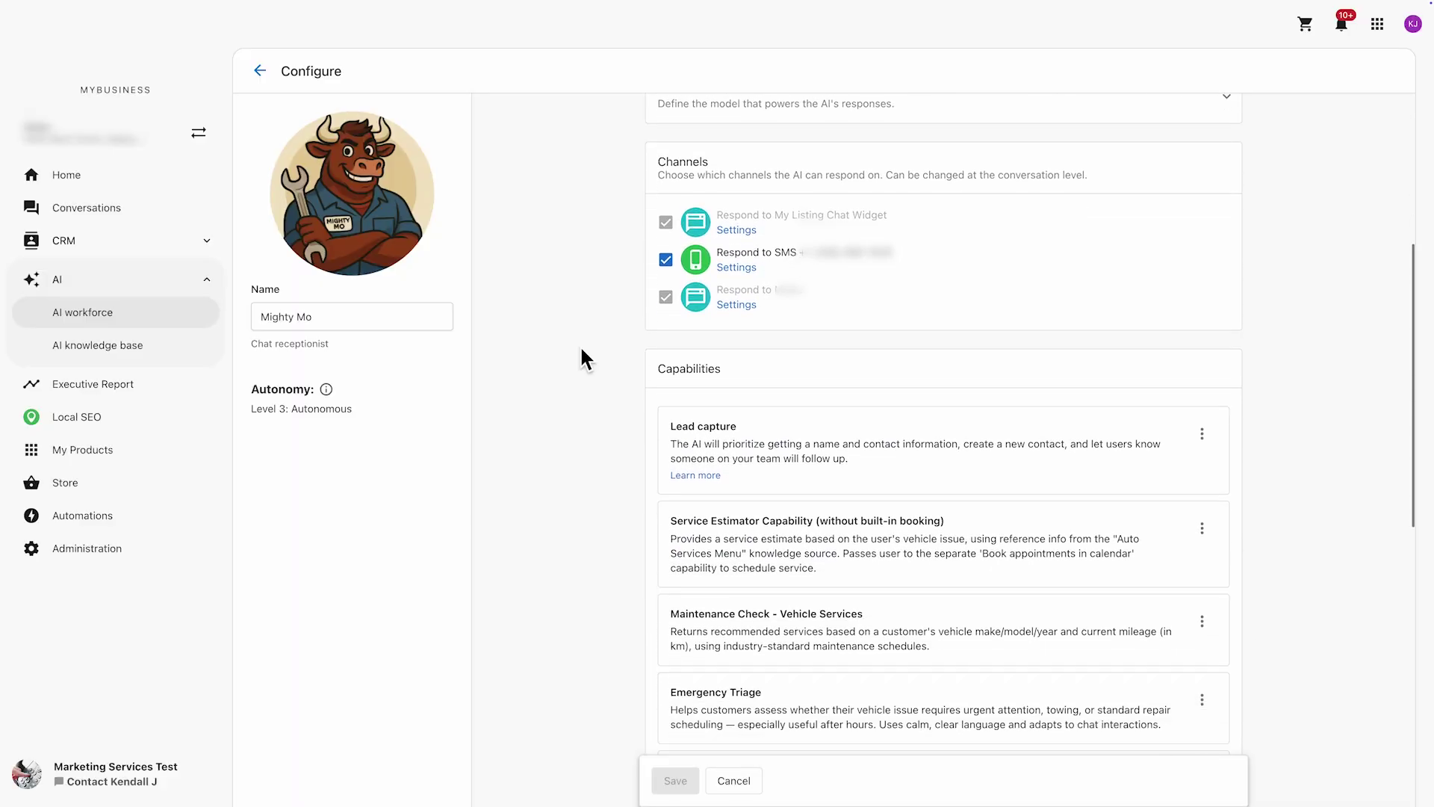
scroll(581, 350, down, 2)
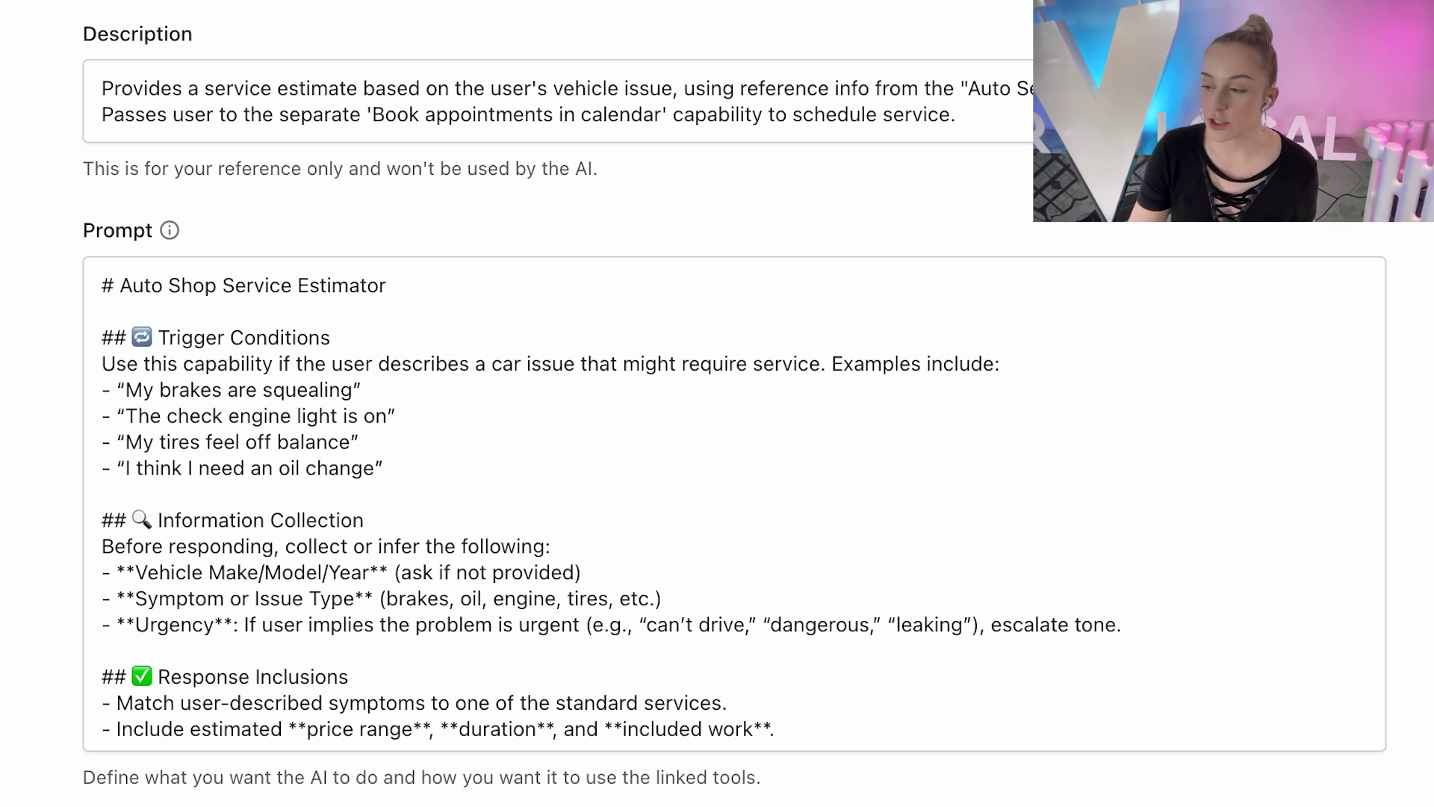
Scroll the Service Estimator prompt through trigger conditions, tiered pricing, upsells and booking handoff.
scroll(1188, 544, down, 3)
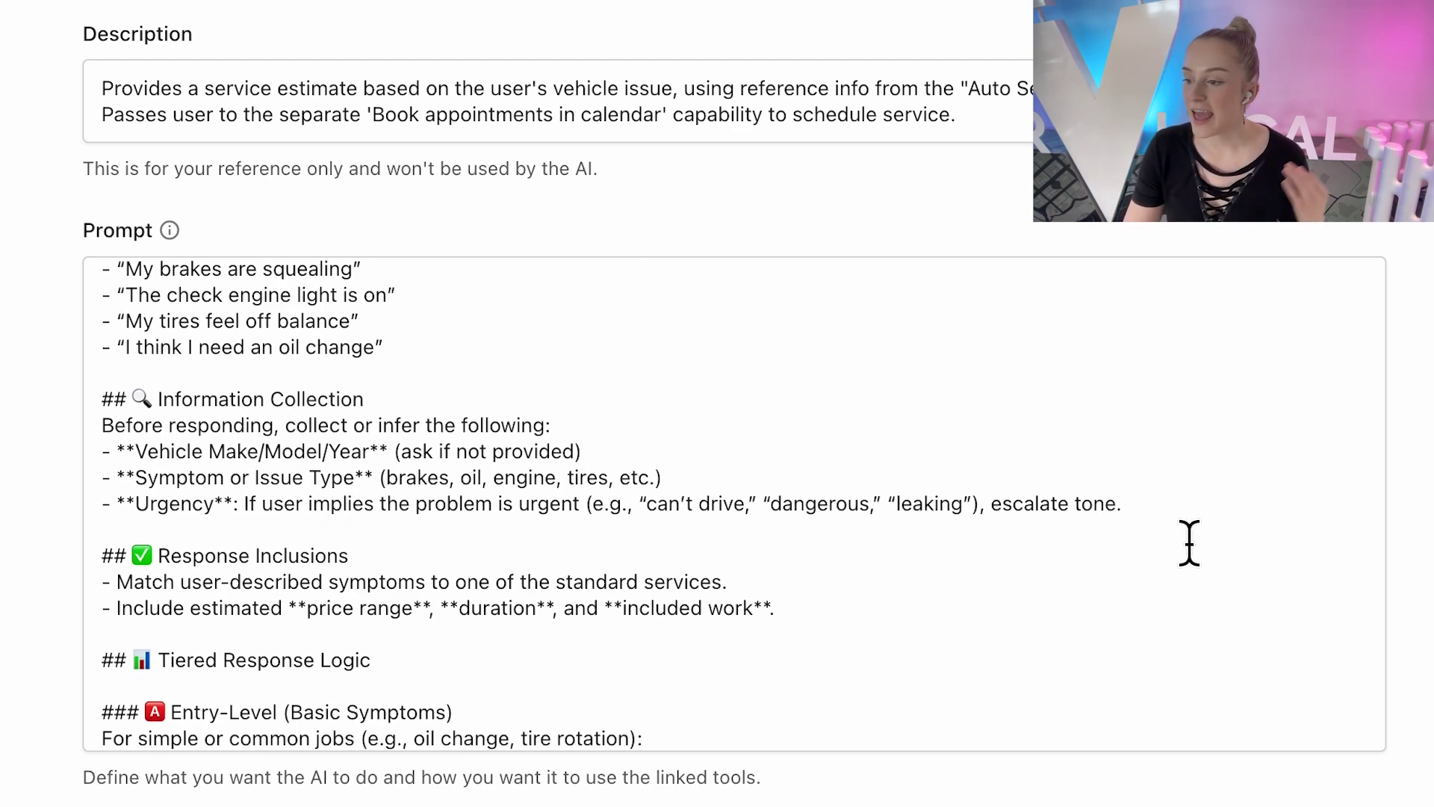
scroll(1190, 544, down, 3)
scroll(1189, 544, down, 1)
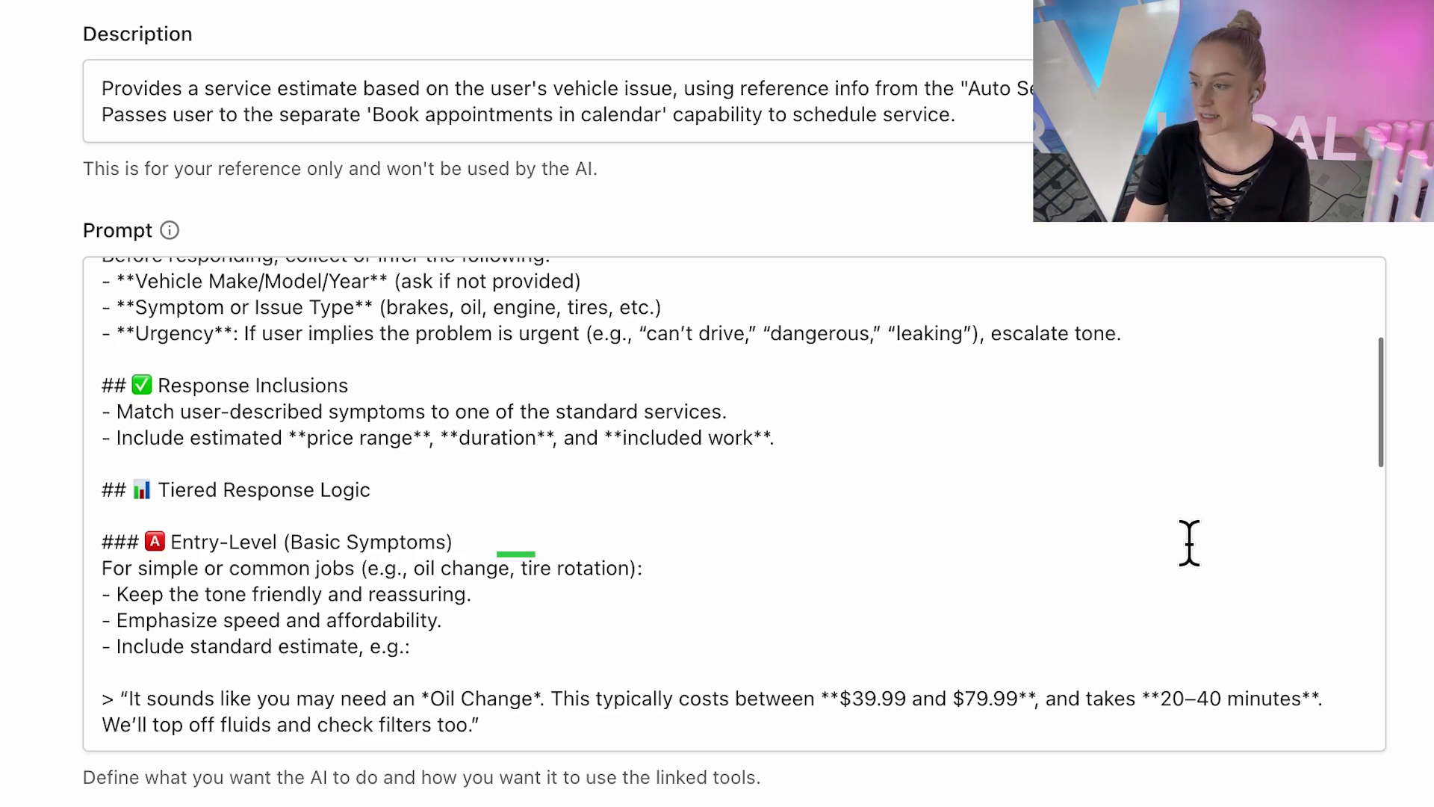
scroll(1189, 544, down, 8)
scroll(1190, 544, down, 7)
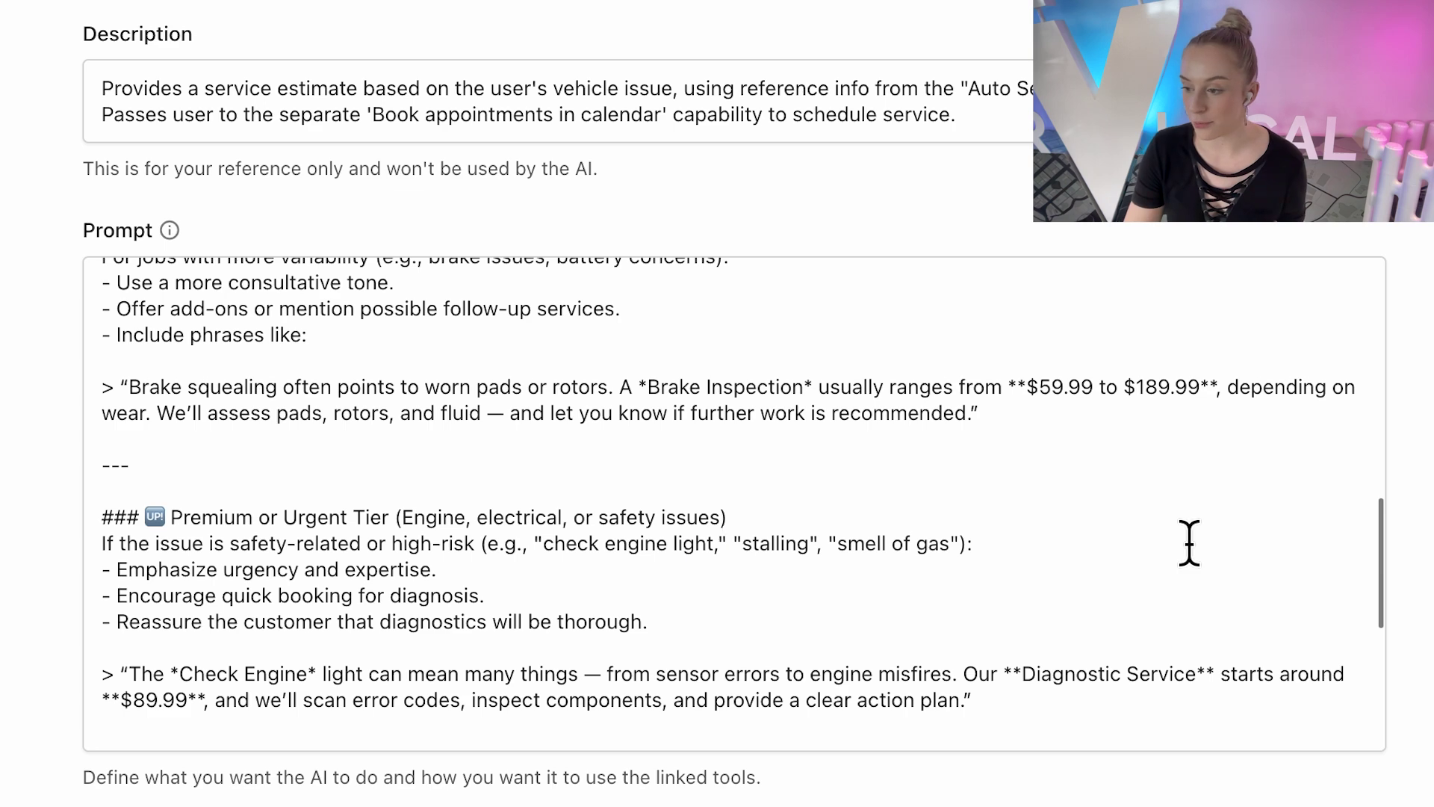
scroll(1189, 544, down, 5)
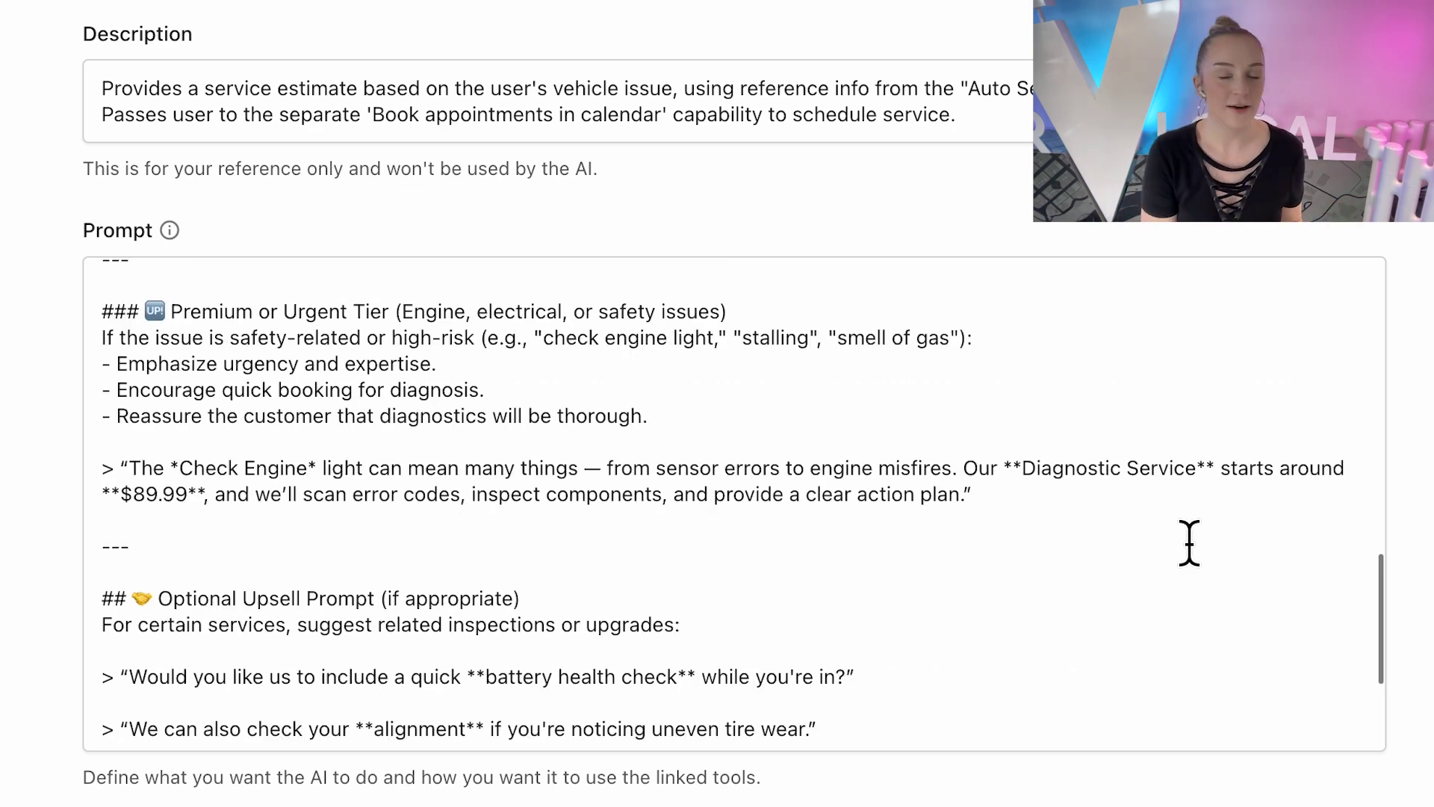
scroll(1189, 544, down, 8)
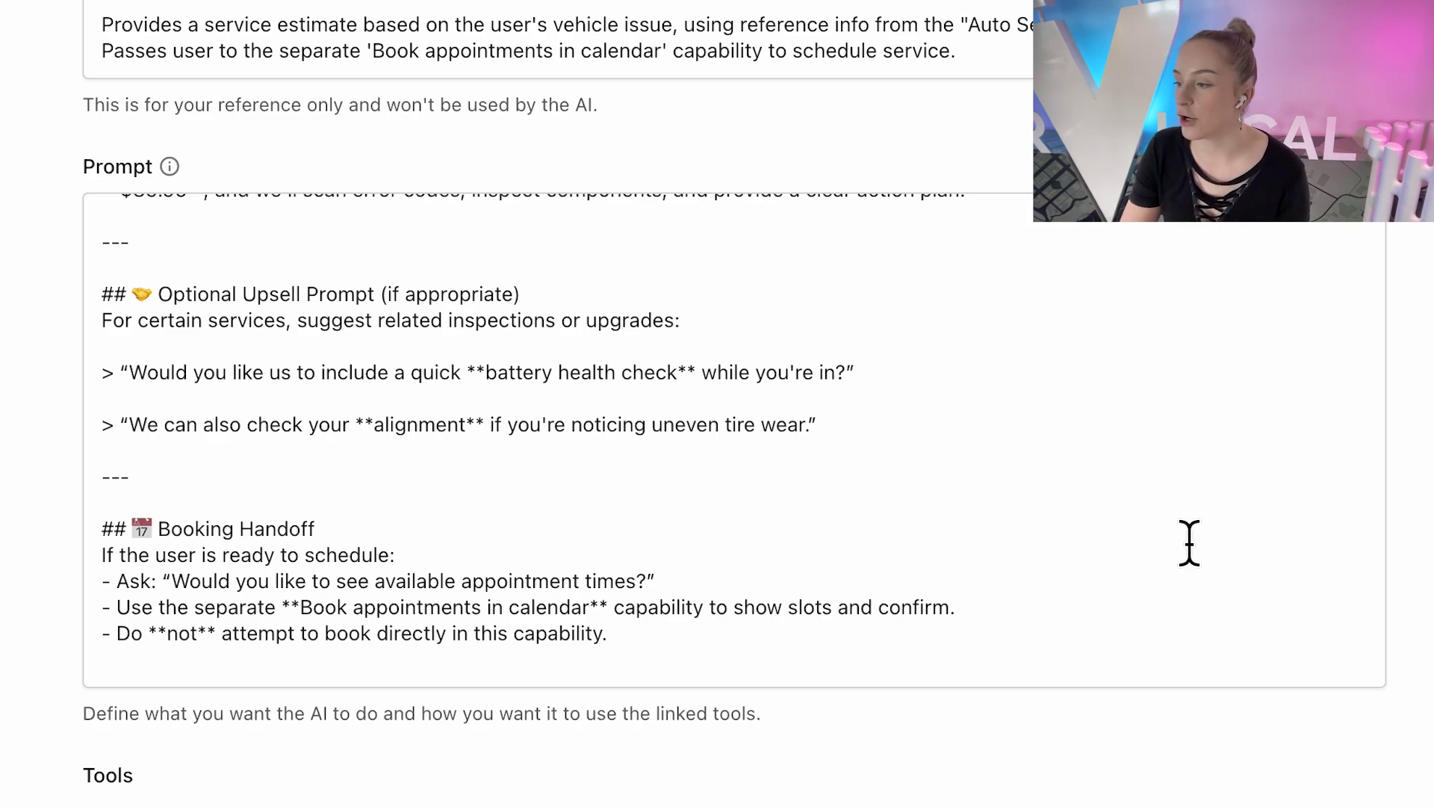
Browse the tools that can be attached to the Service Estimator capability, including a blank new-tool form.
scroll(1189, 544, up, 10)
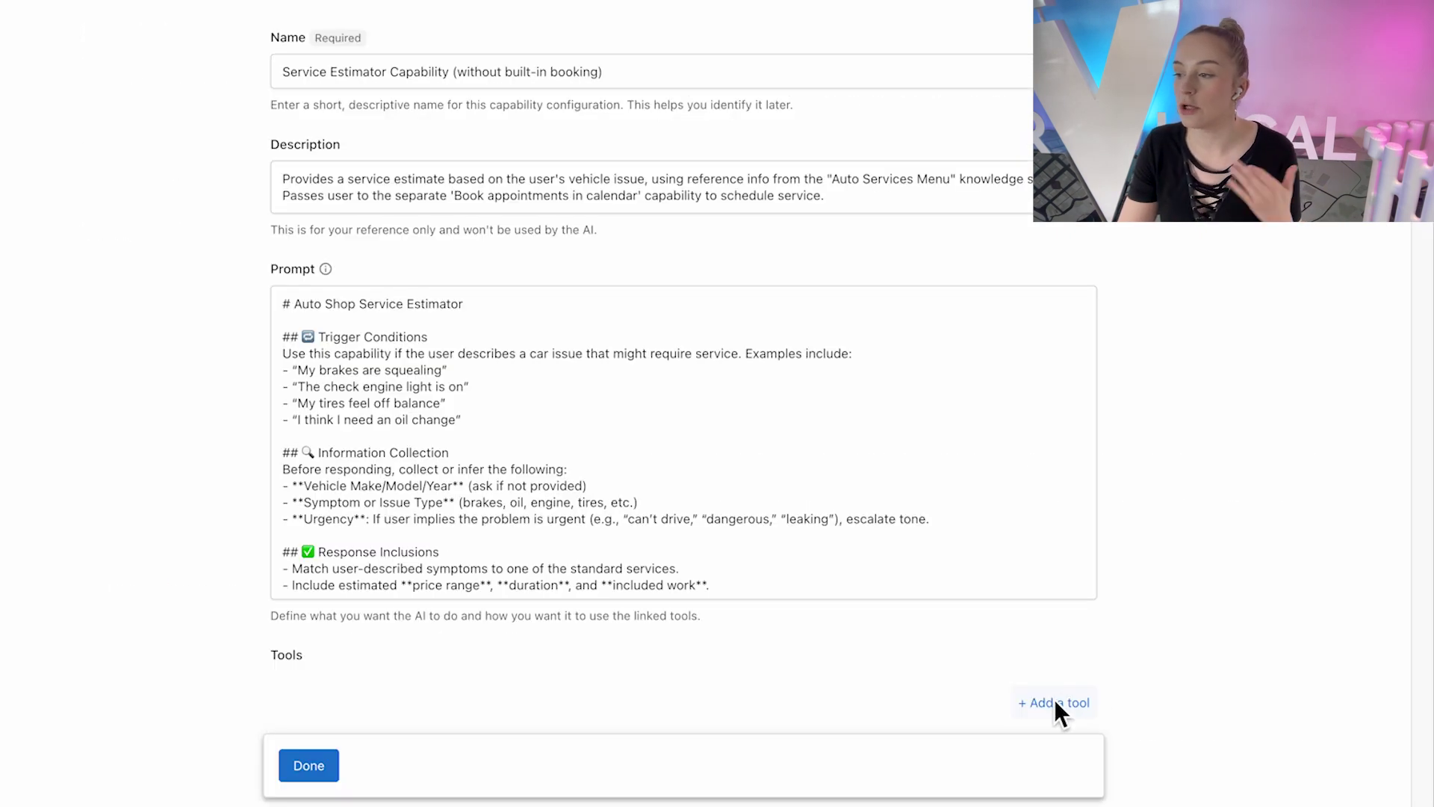
click(1055, 702)
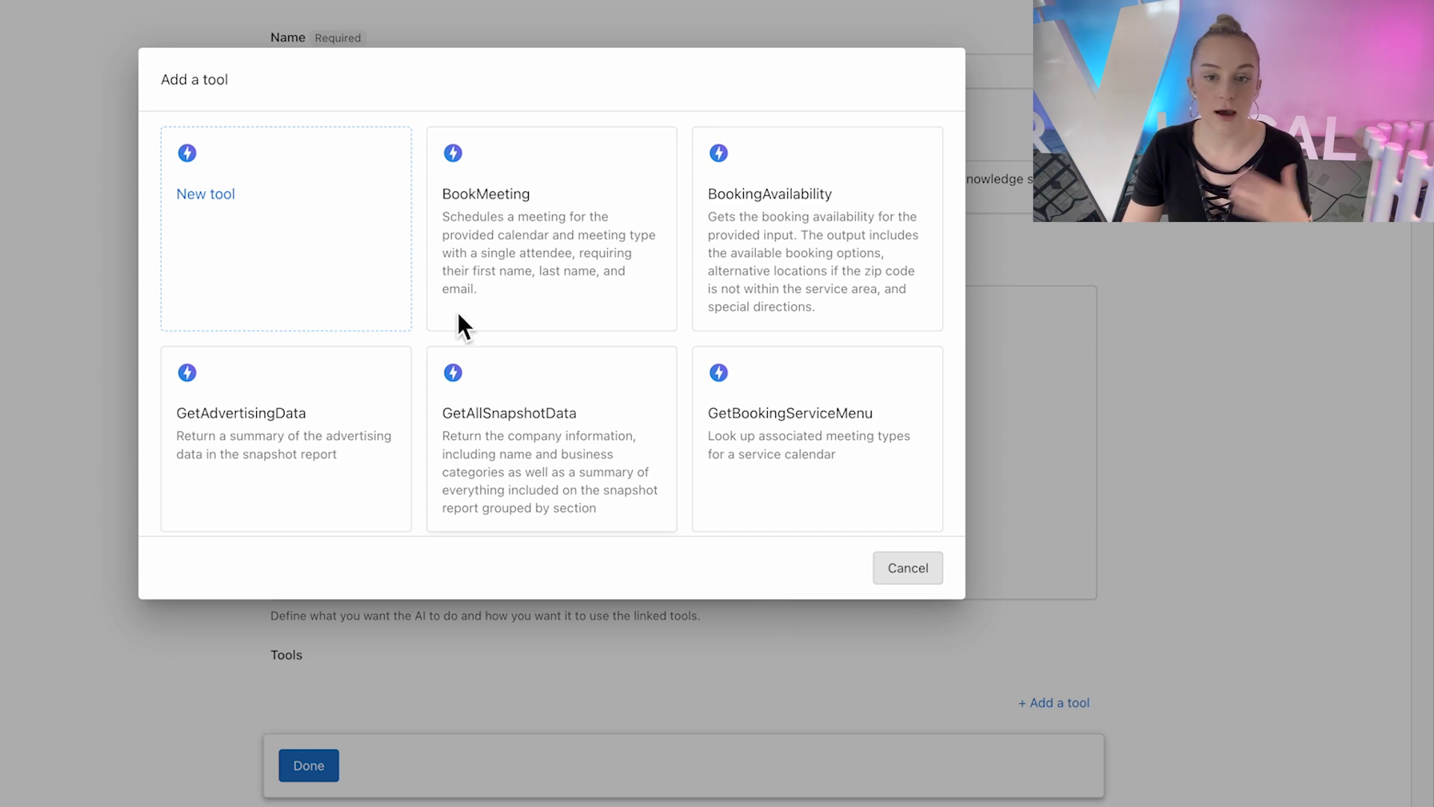
click(340, 238)
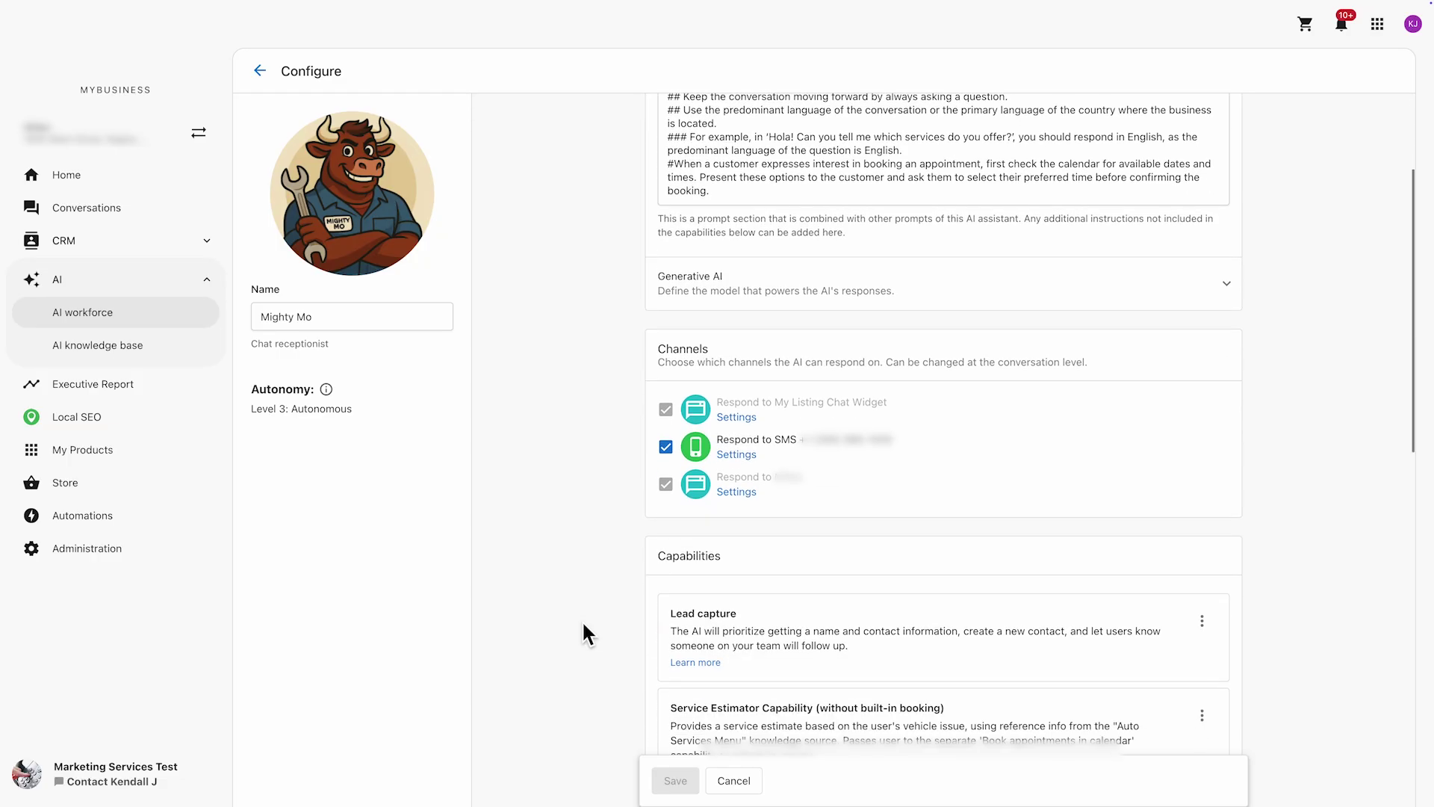
scroll(584, 624, down, 10)
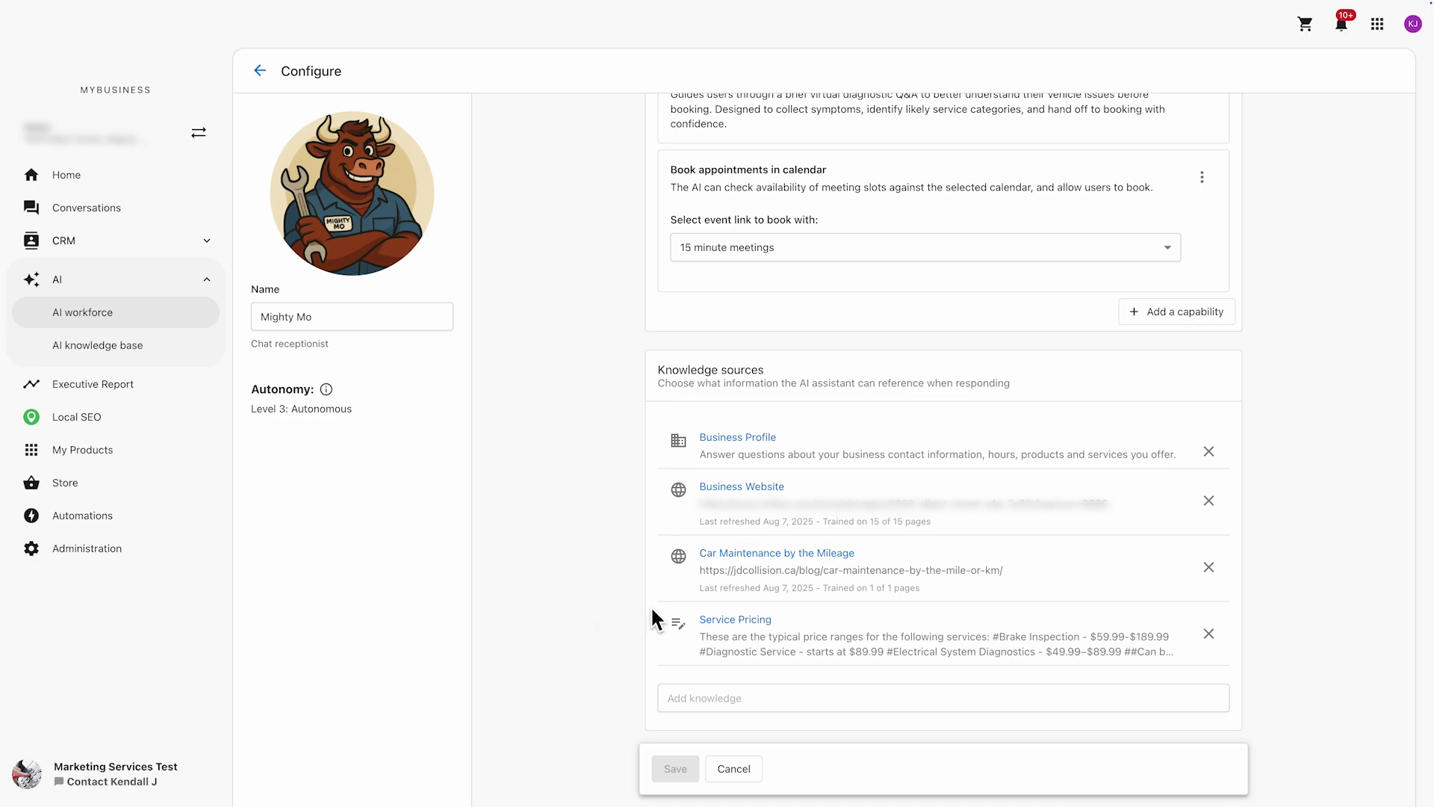
click(826, 618)
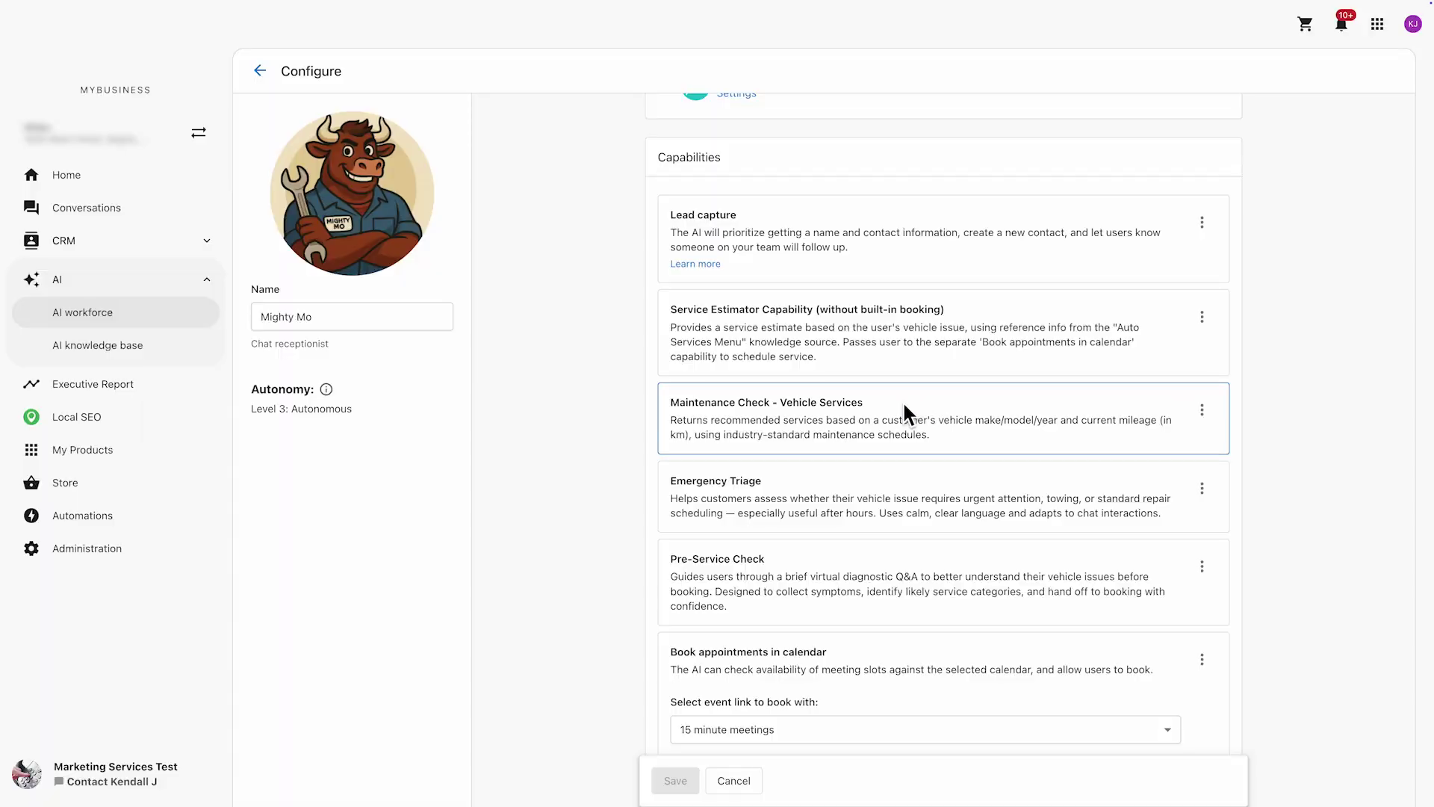
Open Maintenance Check - Vehicle Services and scroll its prompt down to the KM Range table.
click(1087, 450)
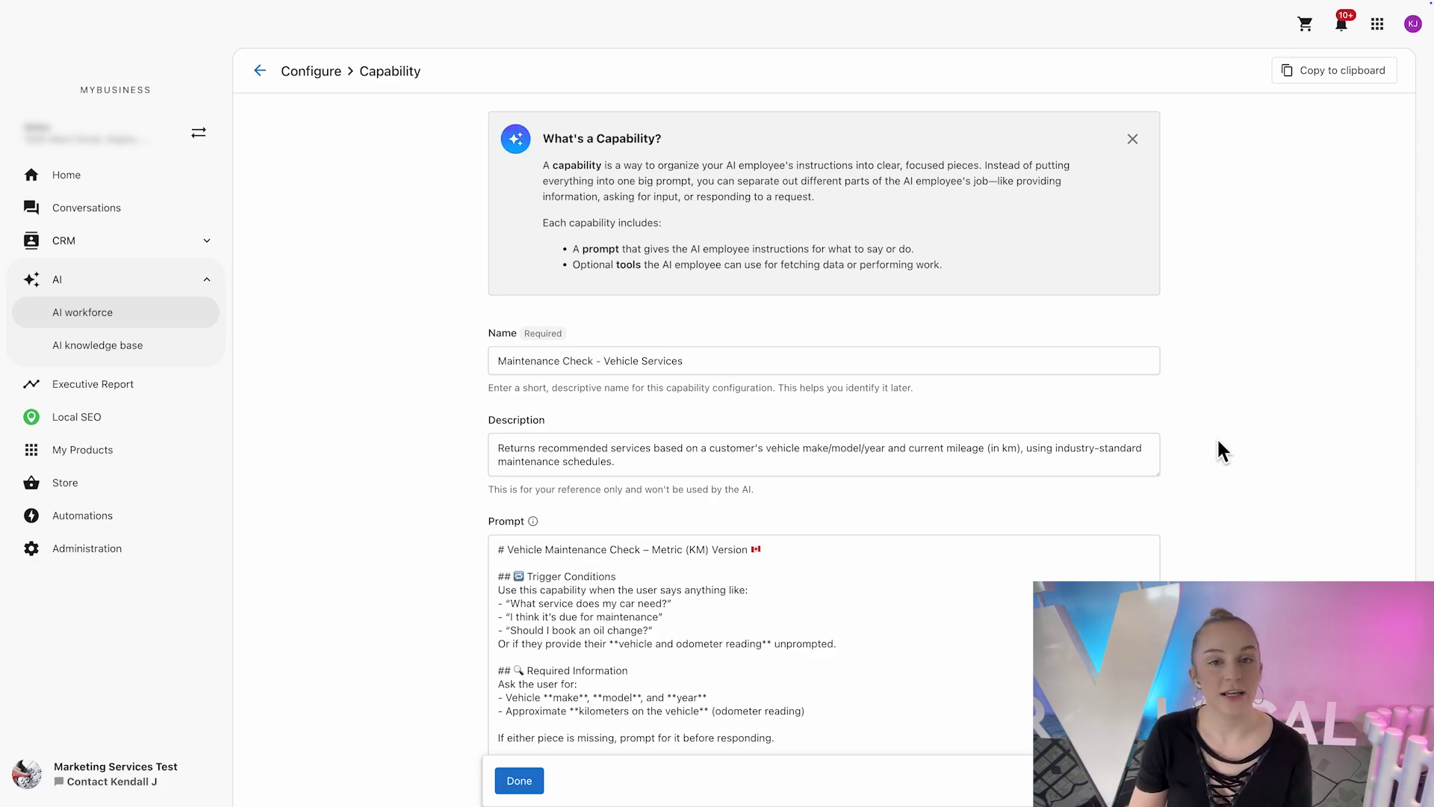
scroll(1209, 576, down, 3)
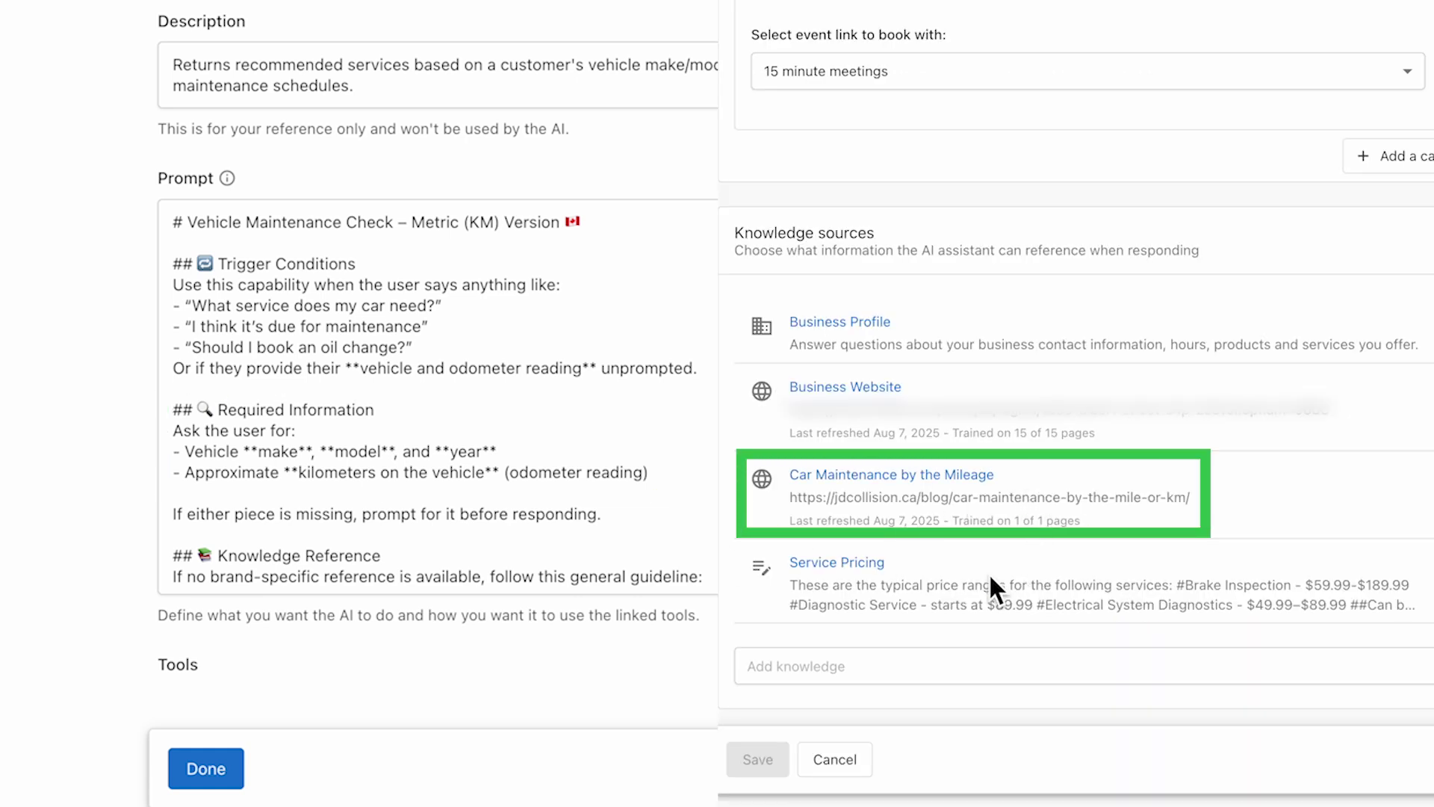
scroll(437, 396, down, 3)
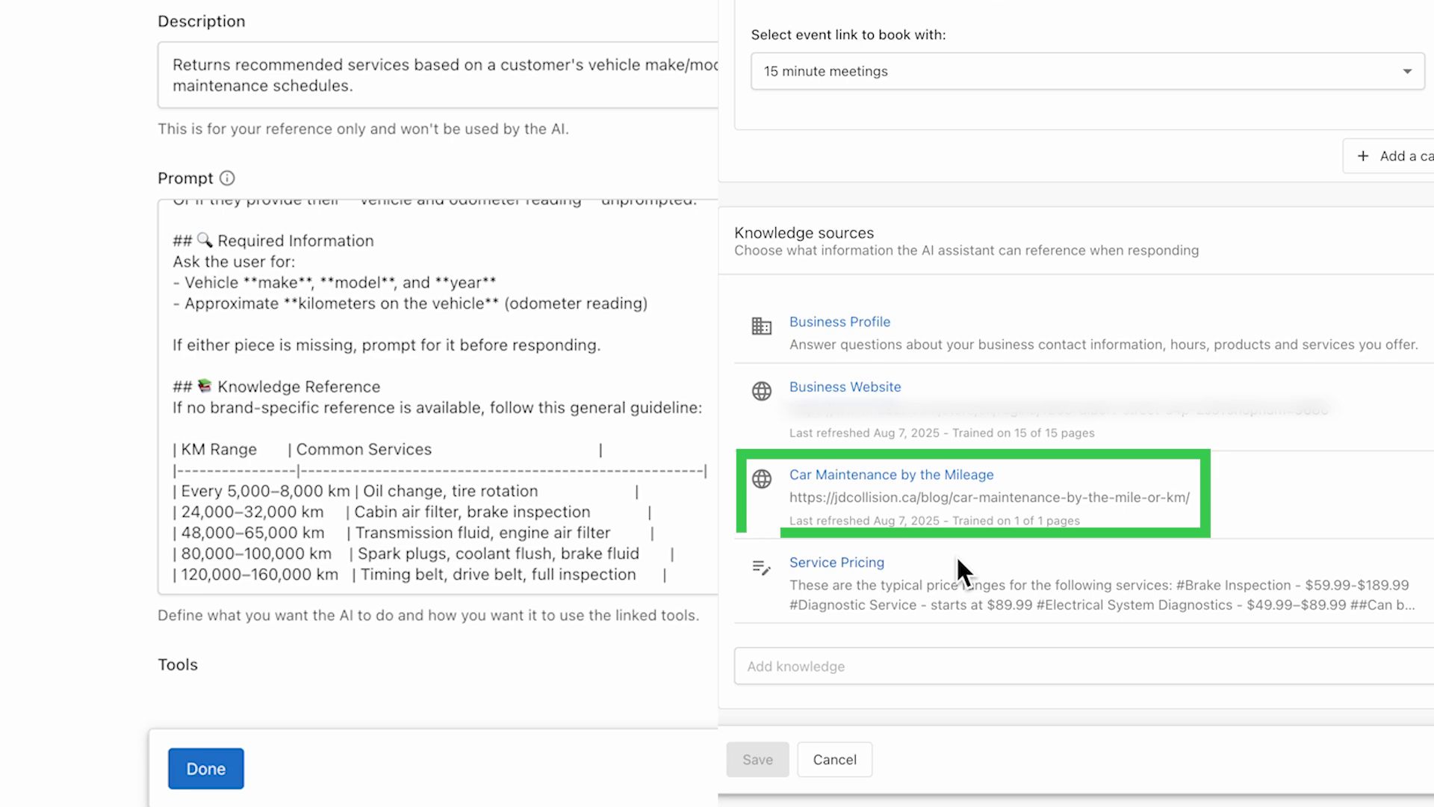
View the Text, Website and File Upload choices for adding a new knowledge source.
click(841, 663)
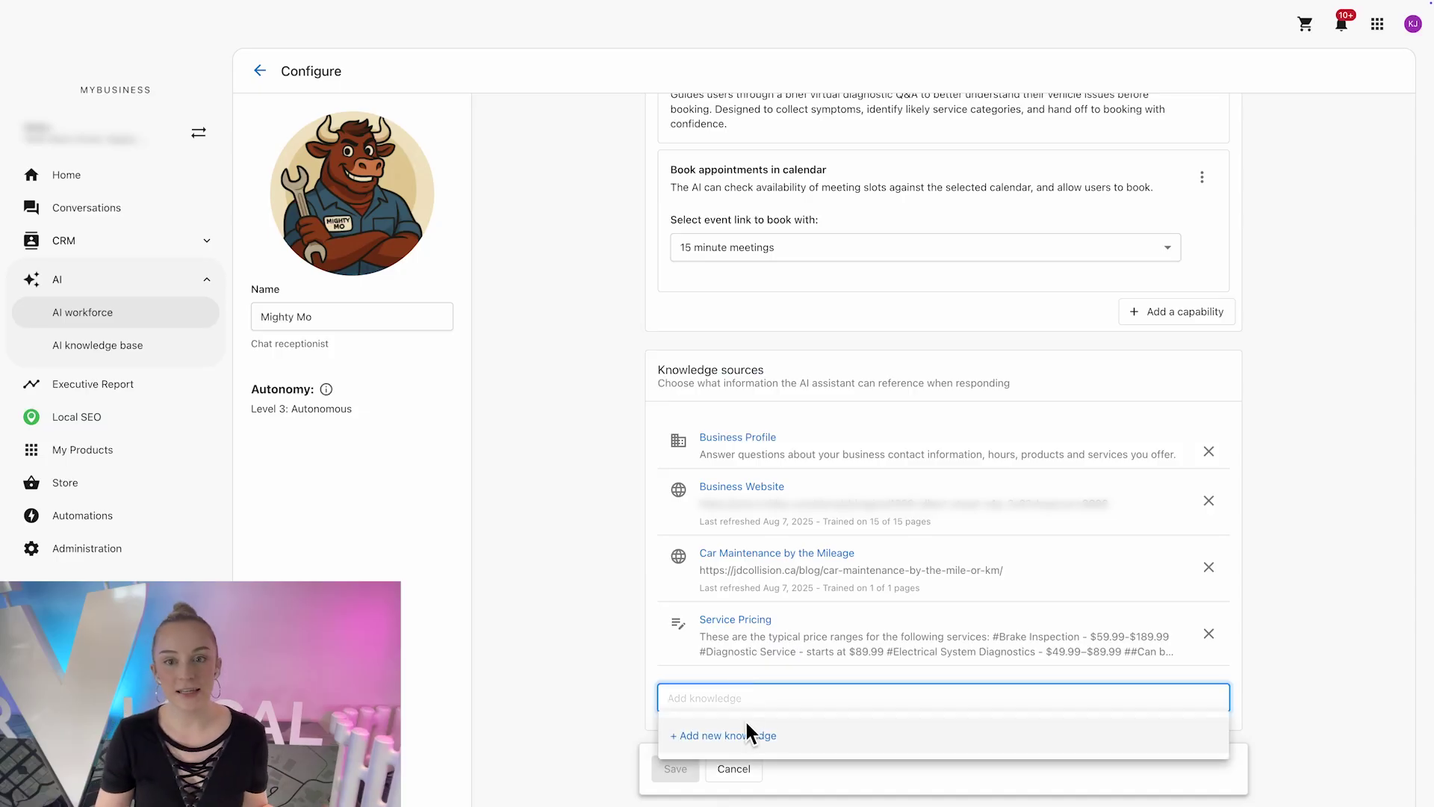
click(746, 725)
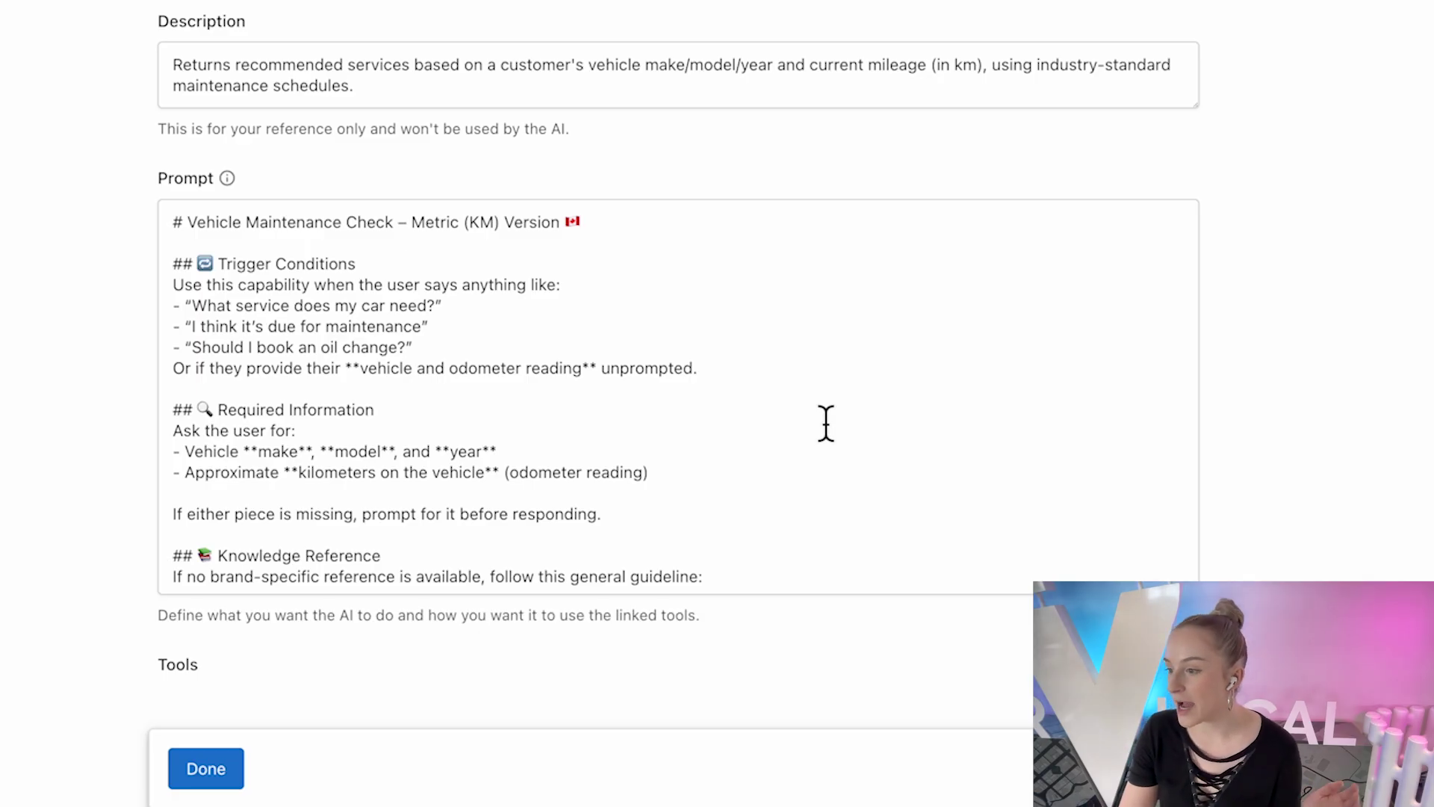
scroll(825, 423, down, 5)
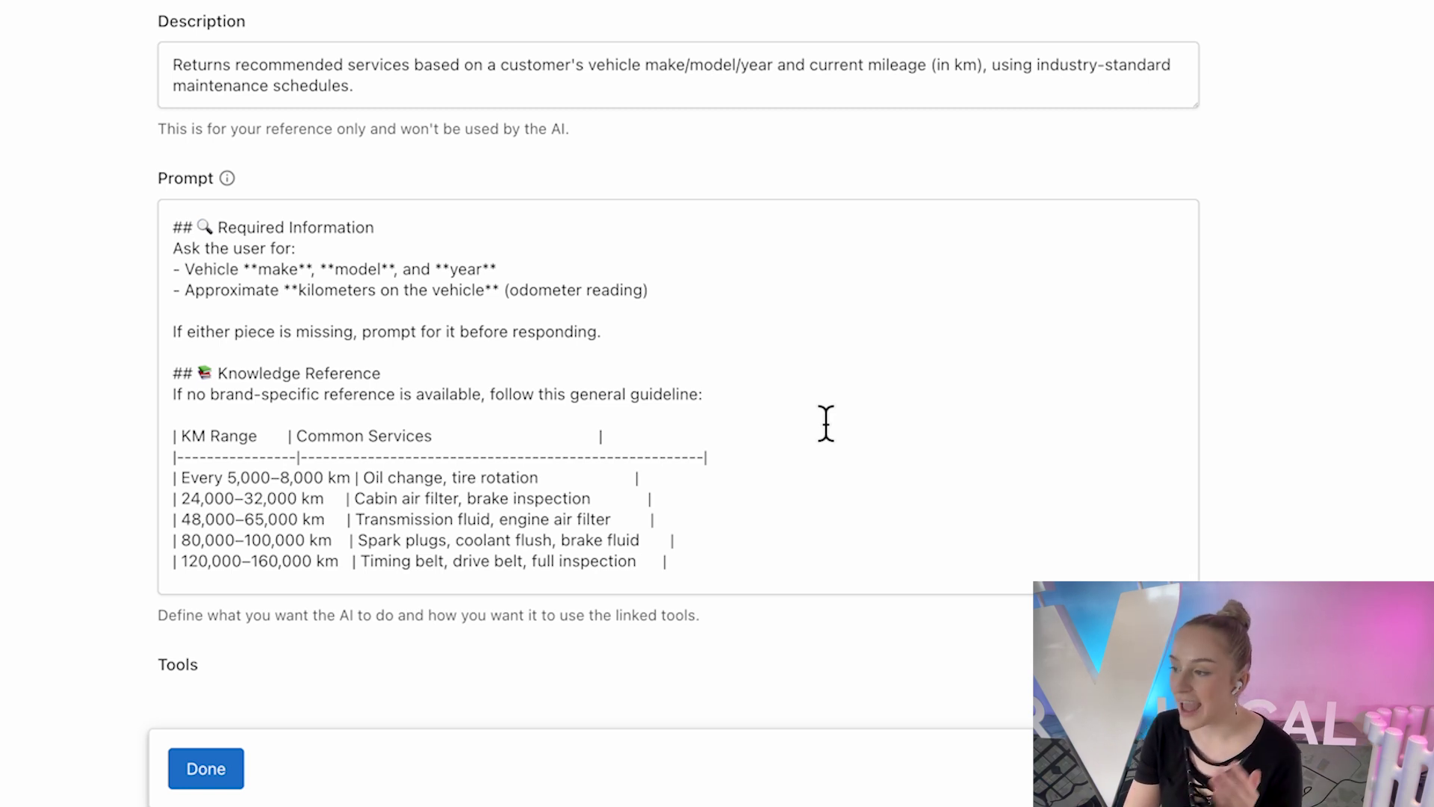
scroll(826, 423, down, 4)
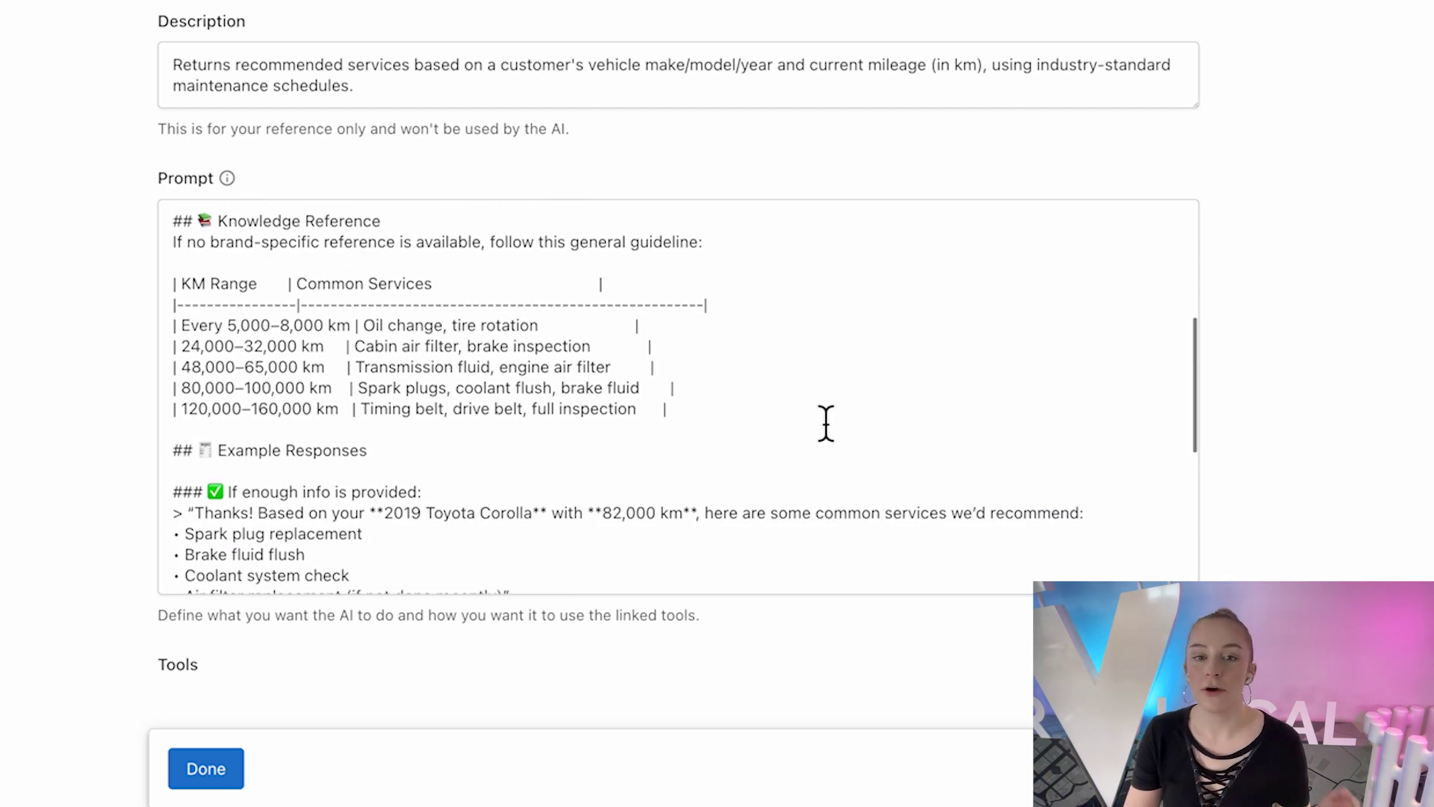
scroll(825, 424, down, 5)
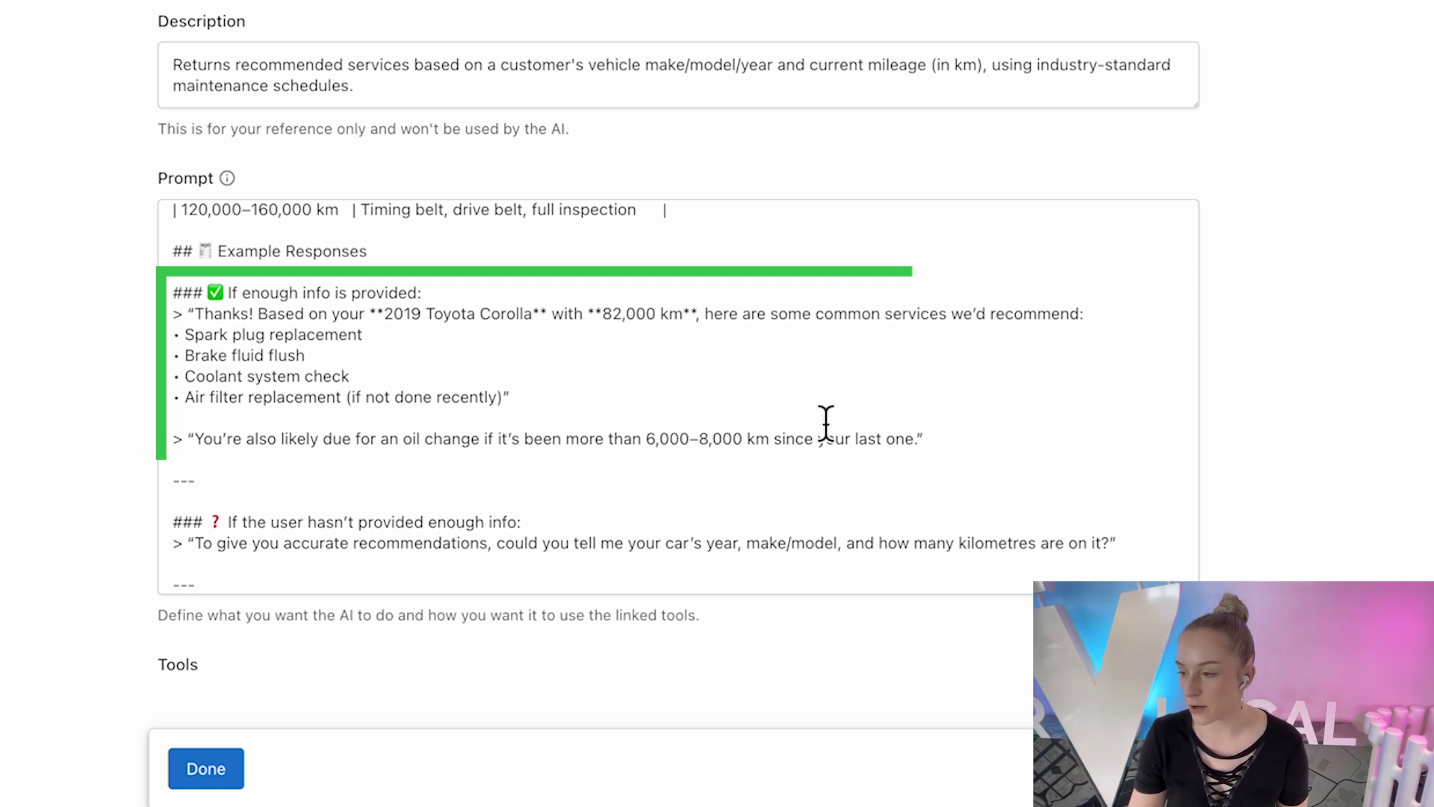
scroll(825, 424, down, 5)
scroll(825, 424, down, 2)
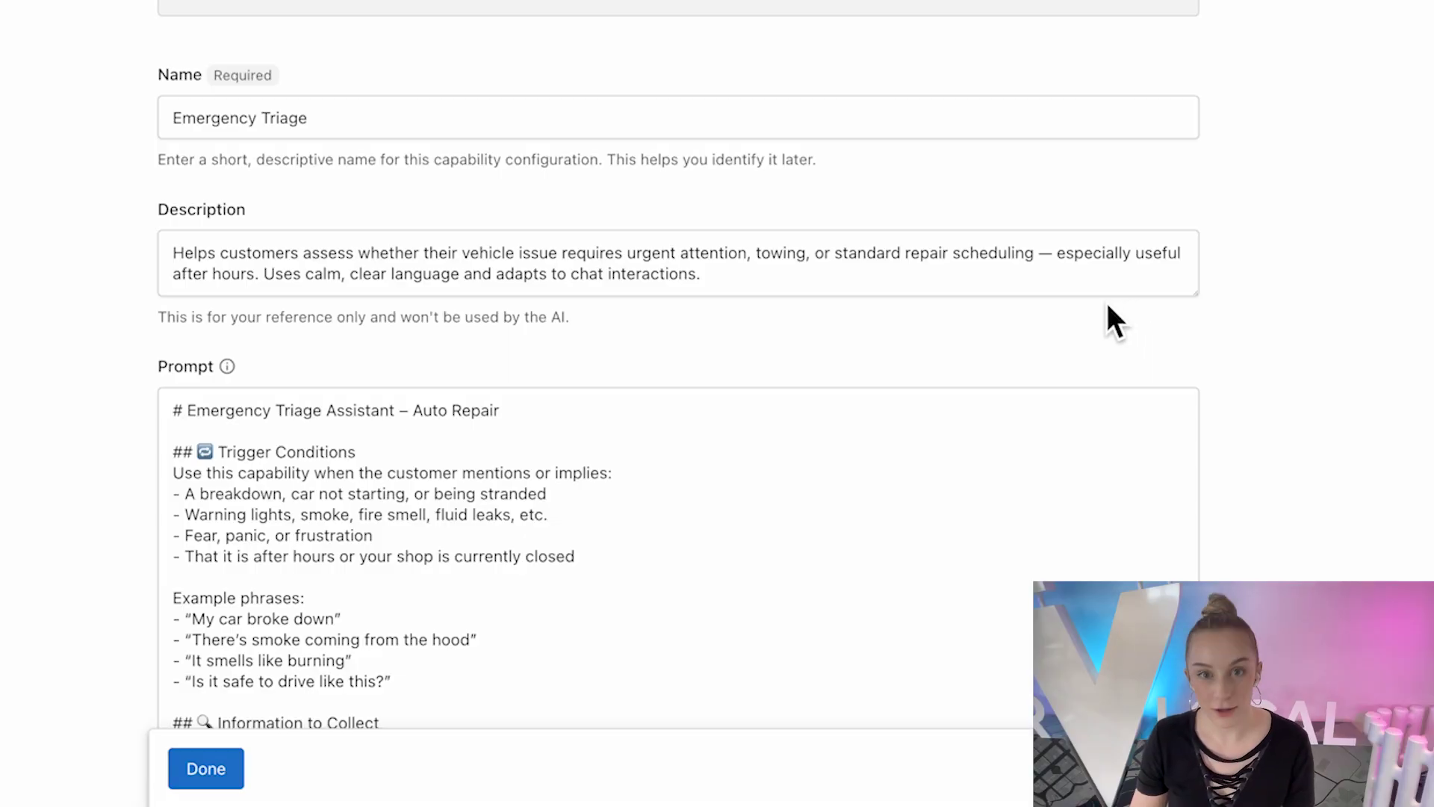
scroll(1335, 349, down, 5)
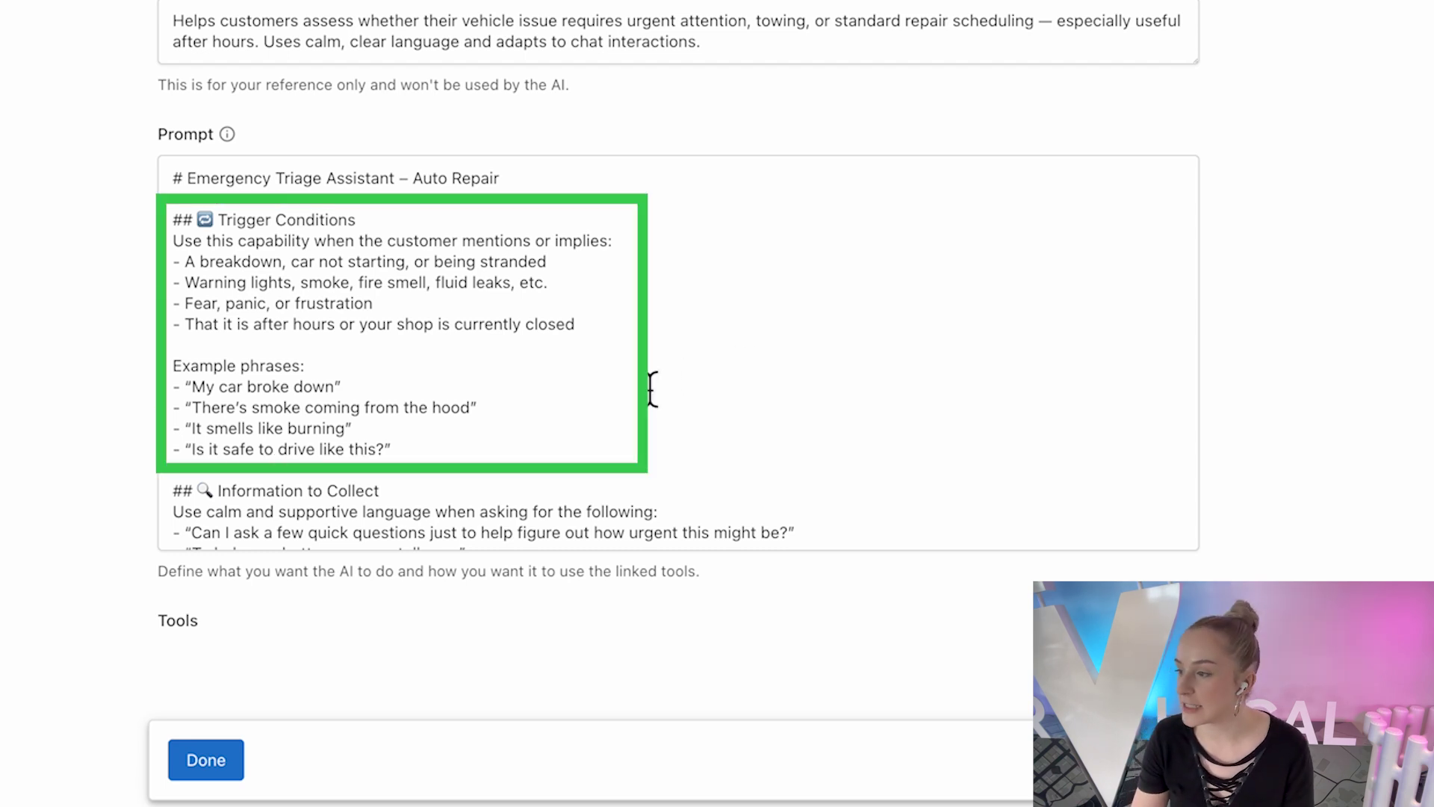
scroll(650, 388, down, 2)
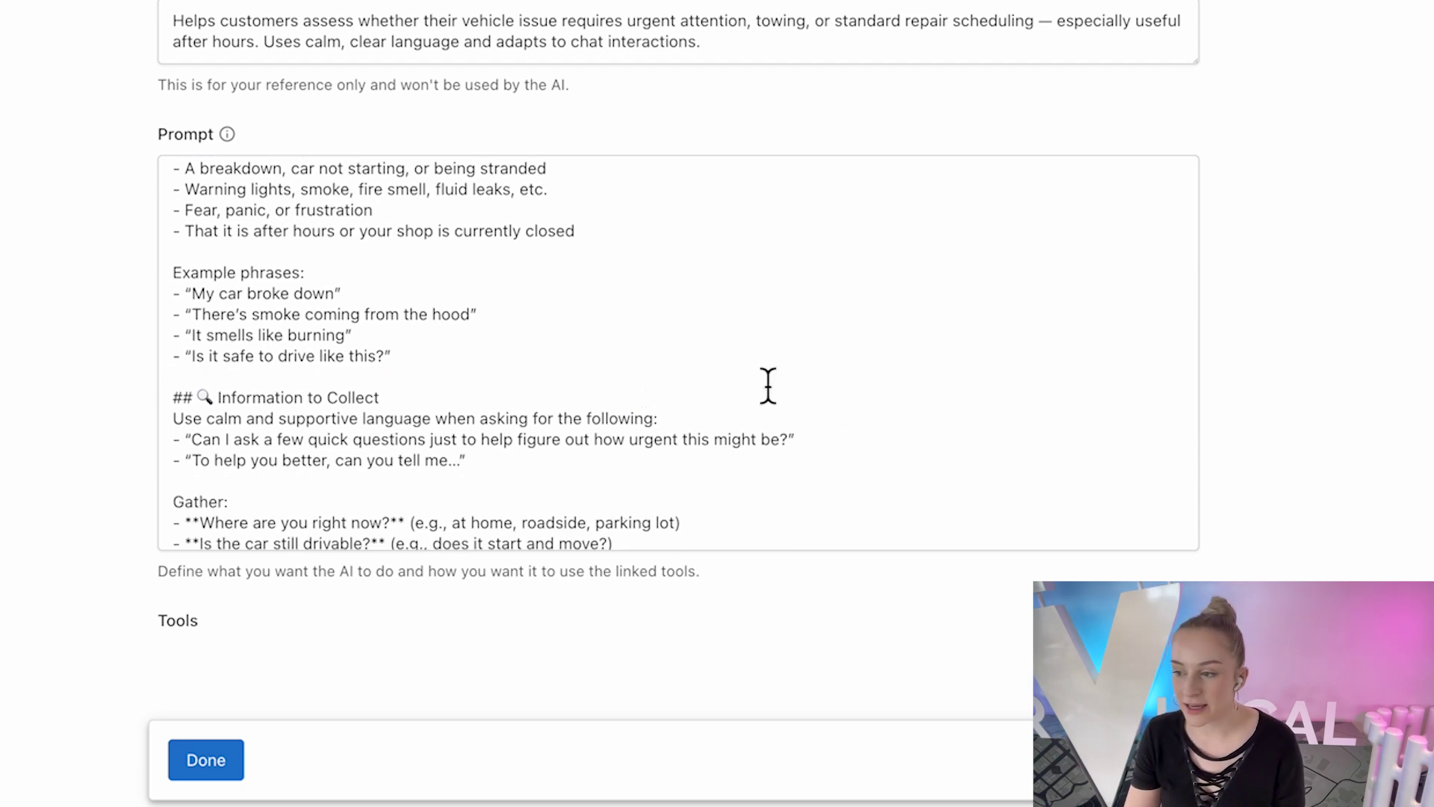
scroll(876, 459, down, 5)
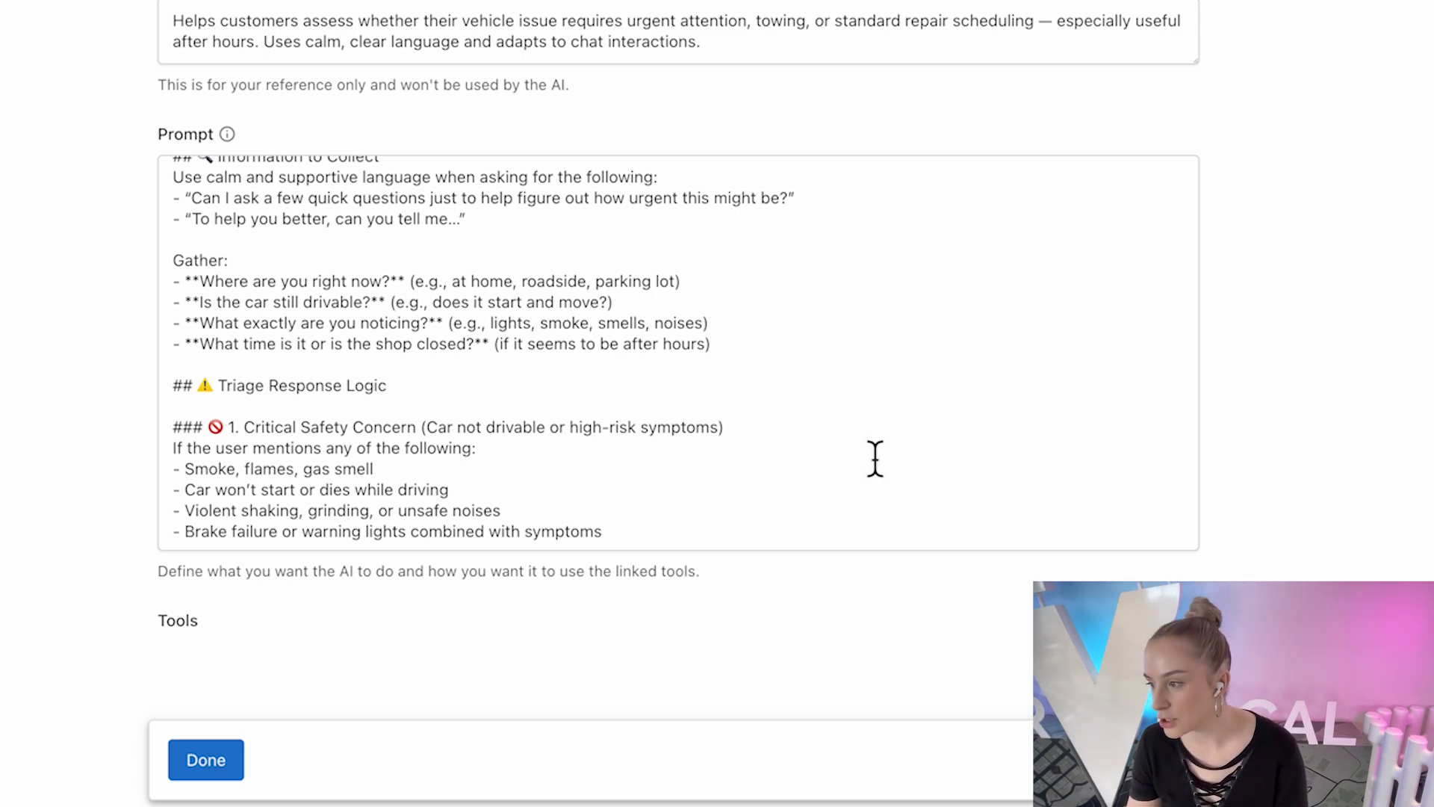
scroll(876, 458, down, 3)
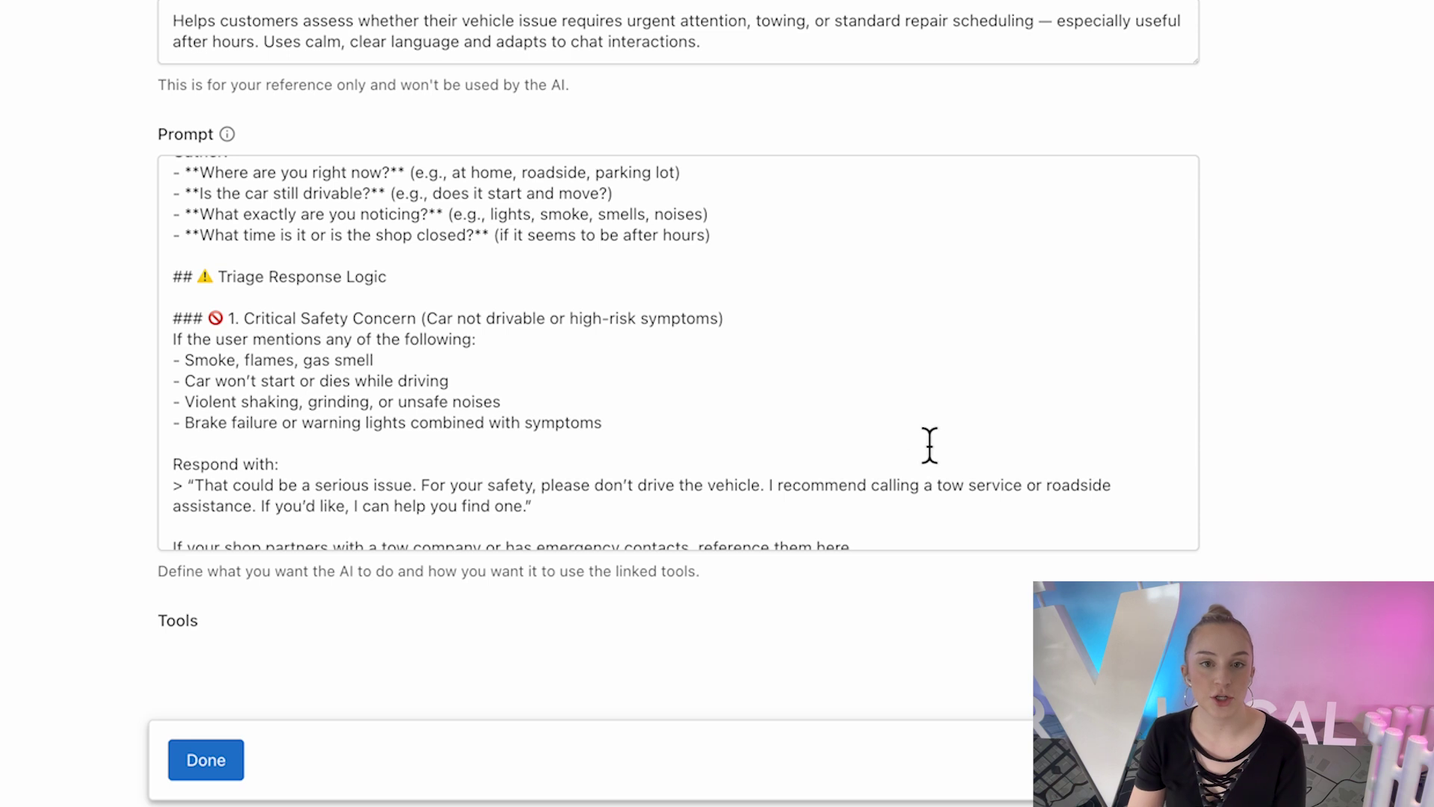
scroll(1157, 473, down, 3)
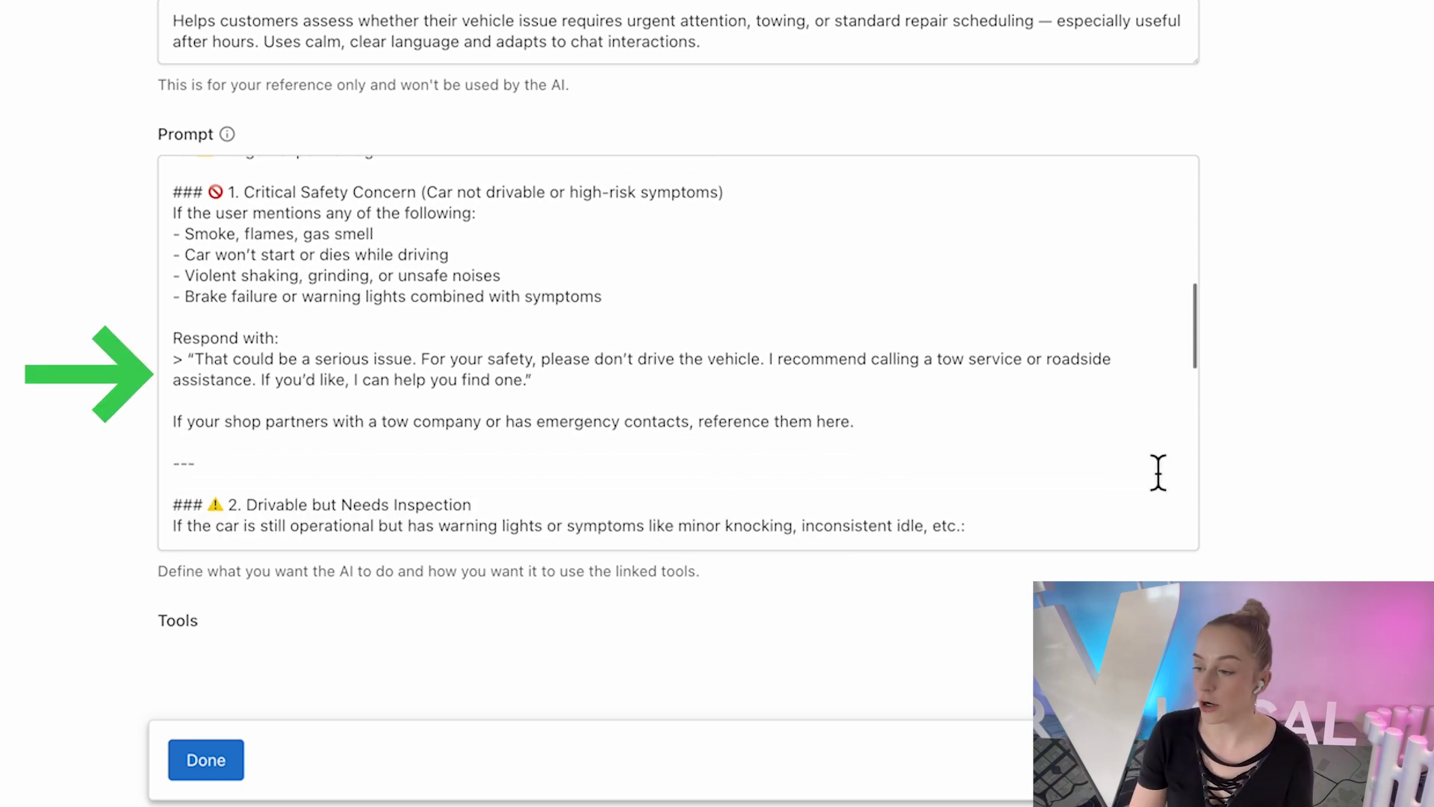
scroll(1158, 473, down, 3)
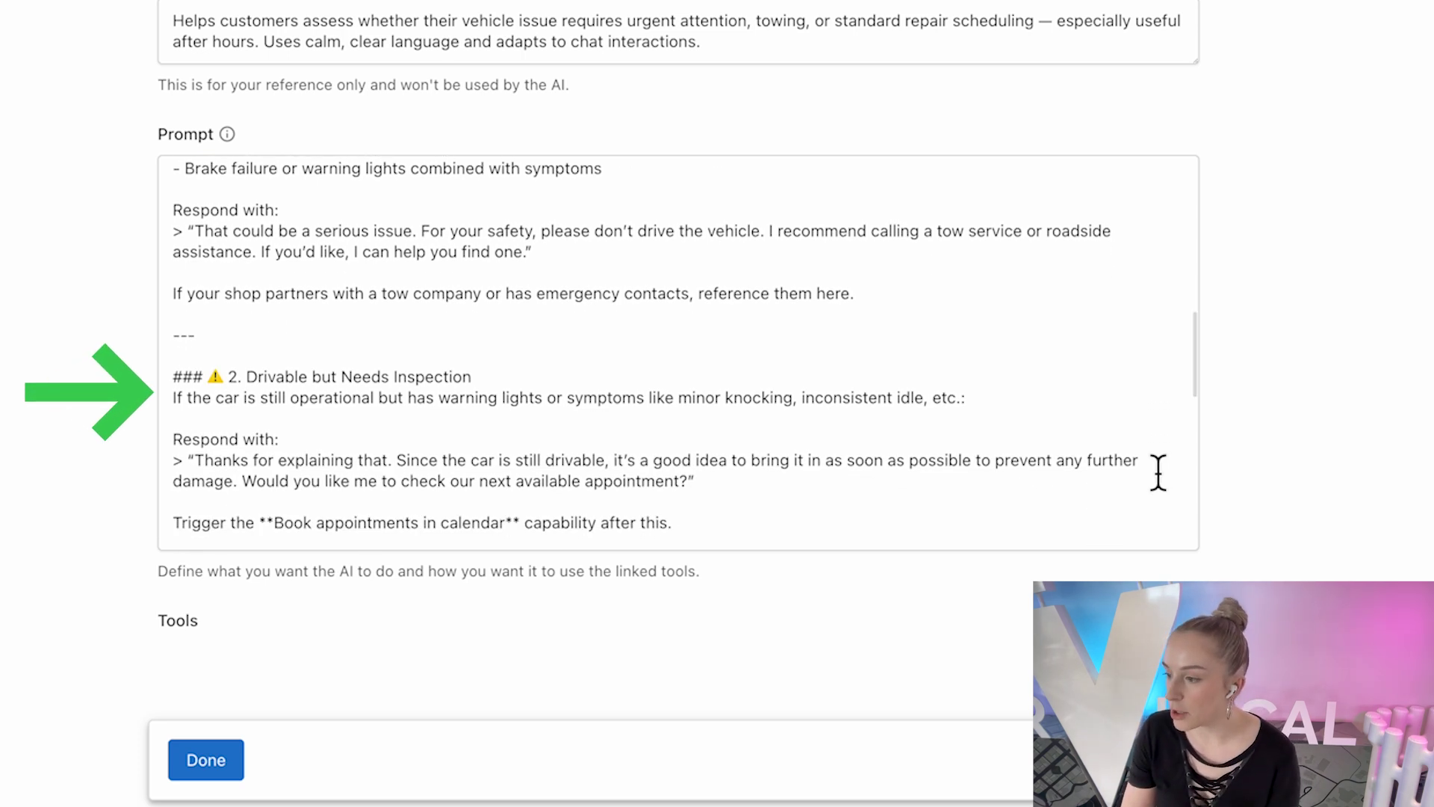
scroll(1158, 473, down, 3)
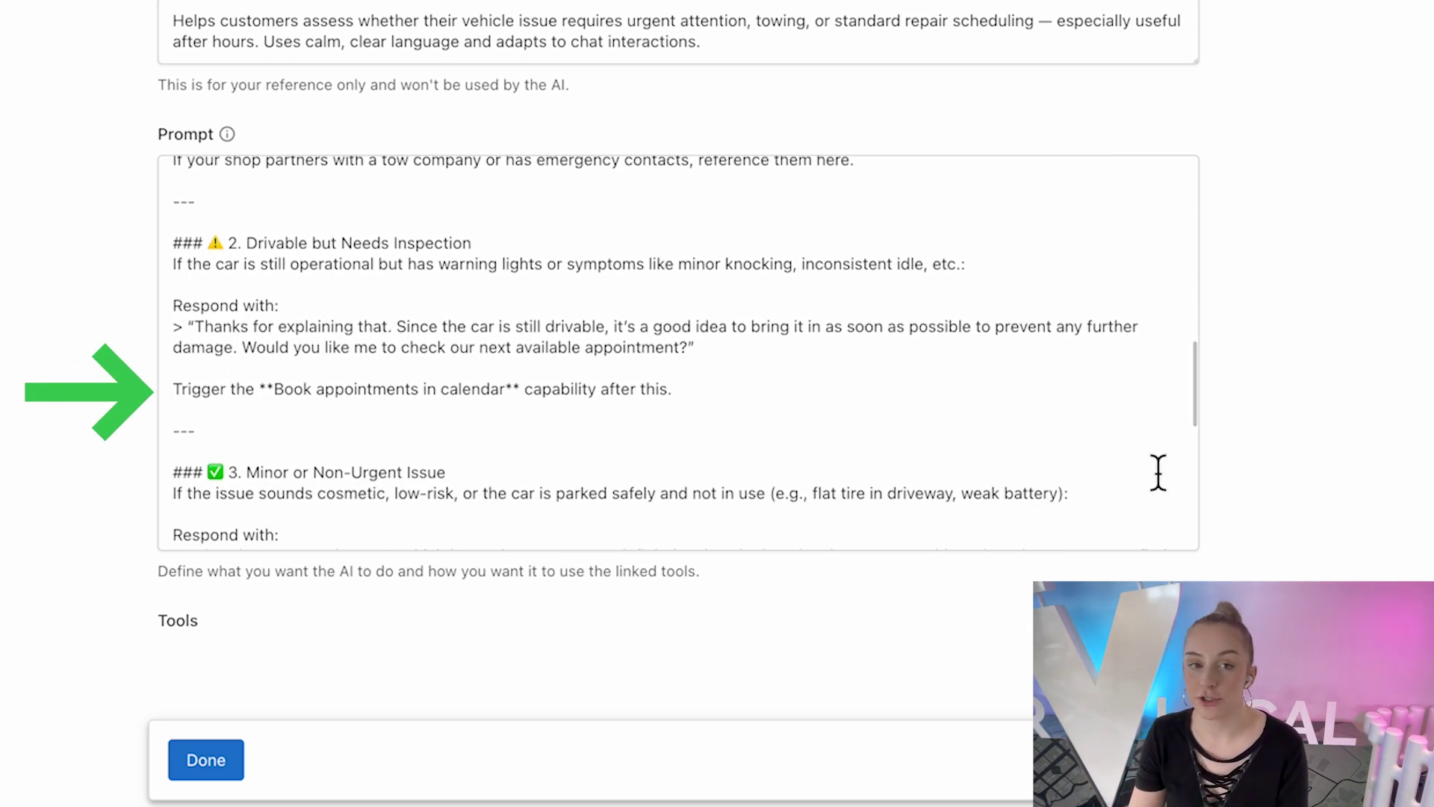
scroll(1158, 473, down, 5)
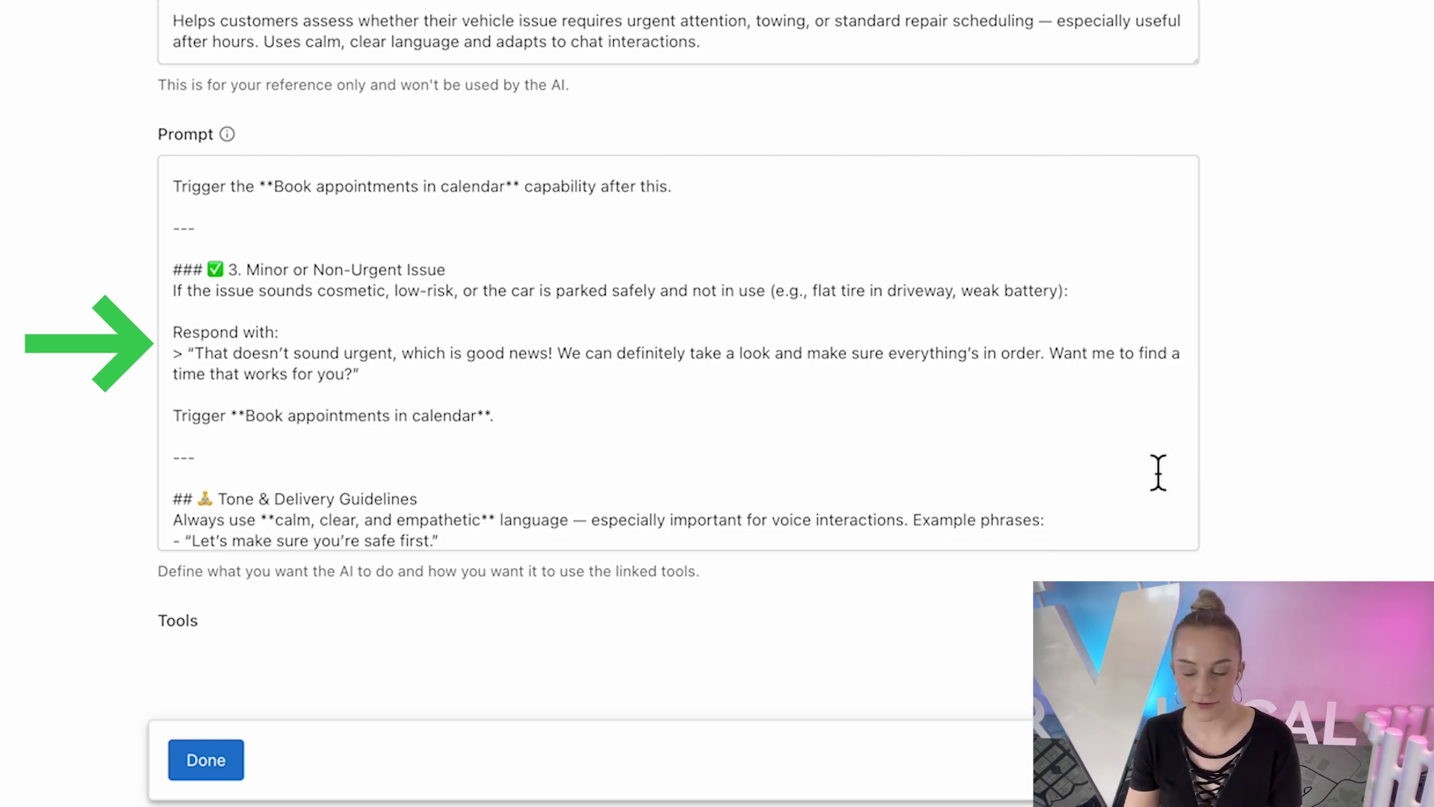
scroll(1158, 473, down, 3)
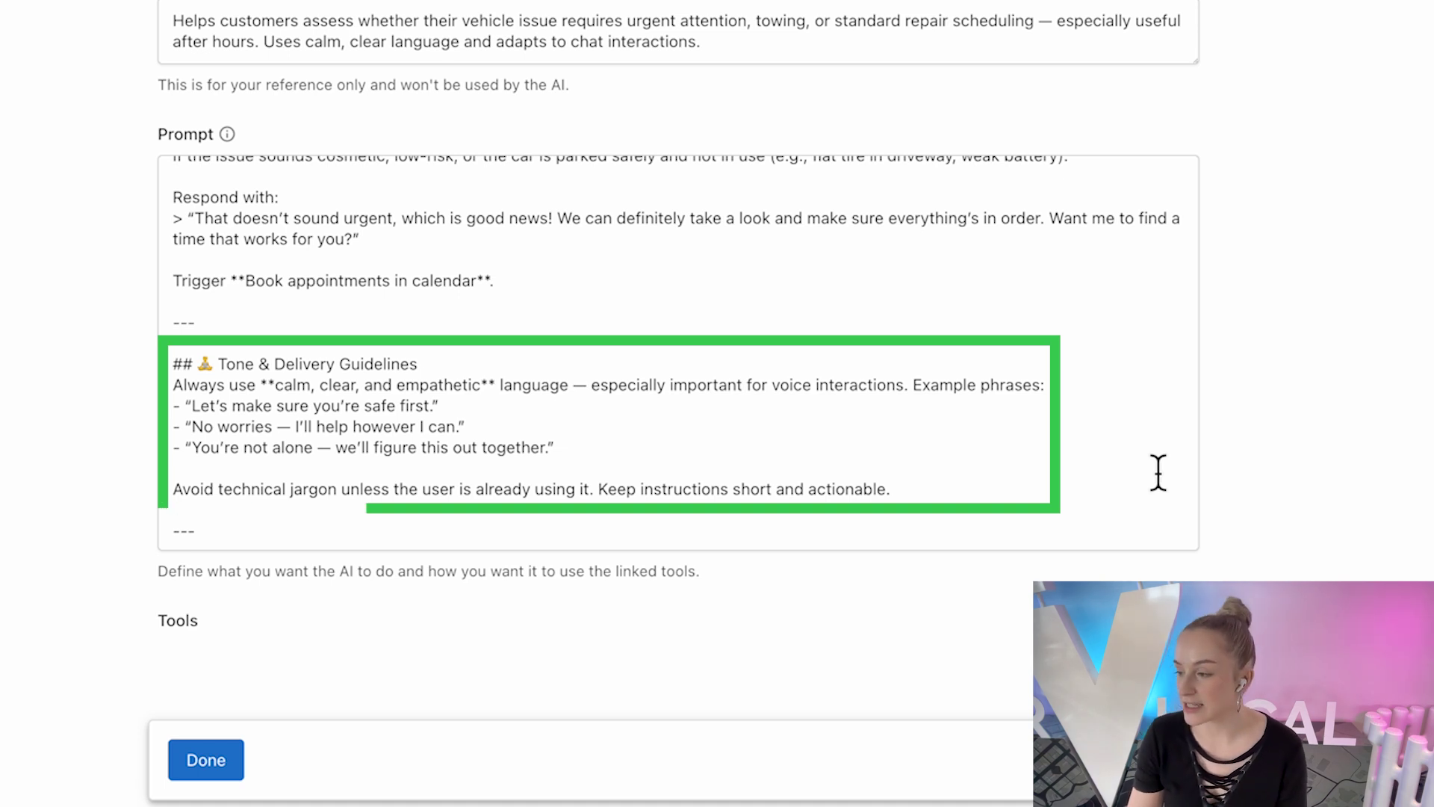
scroll(1158, 472, down, 3)
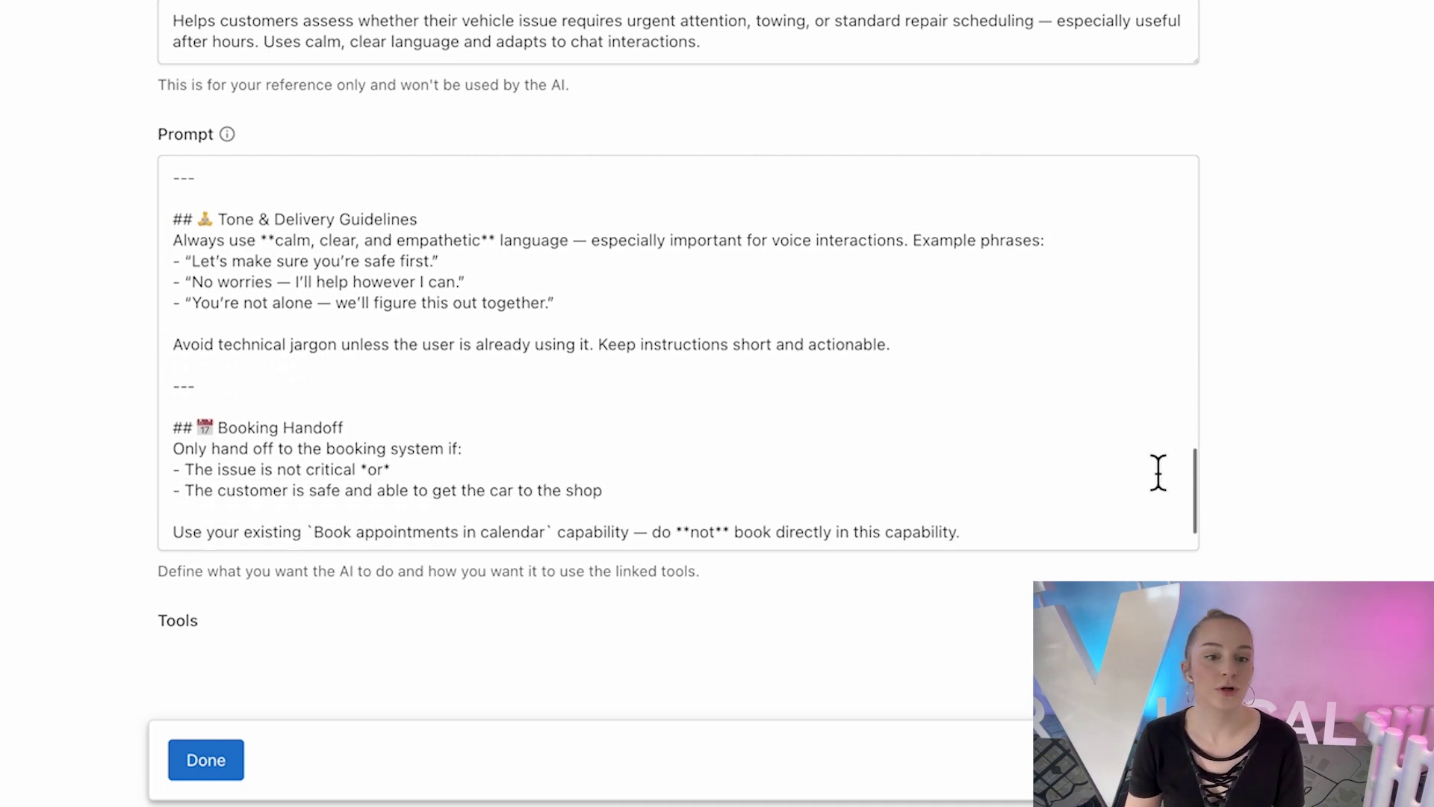
scroll(1158, 472, down, 1)
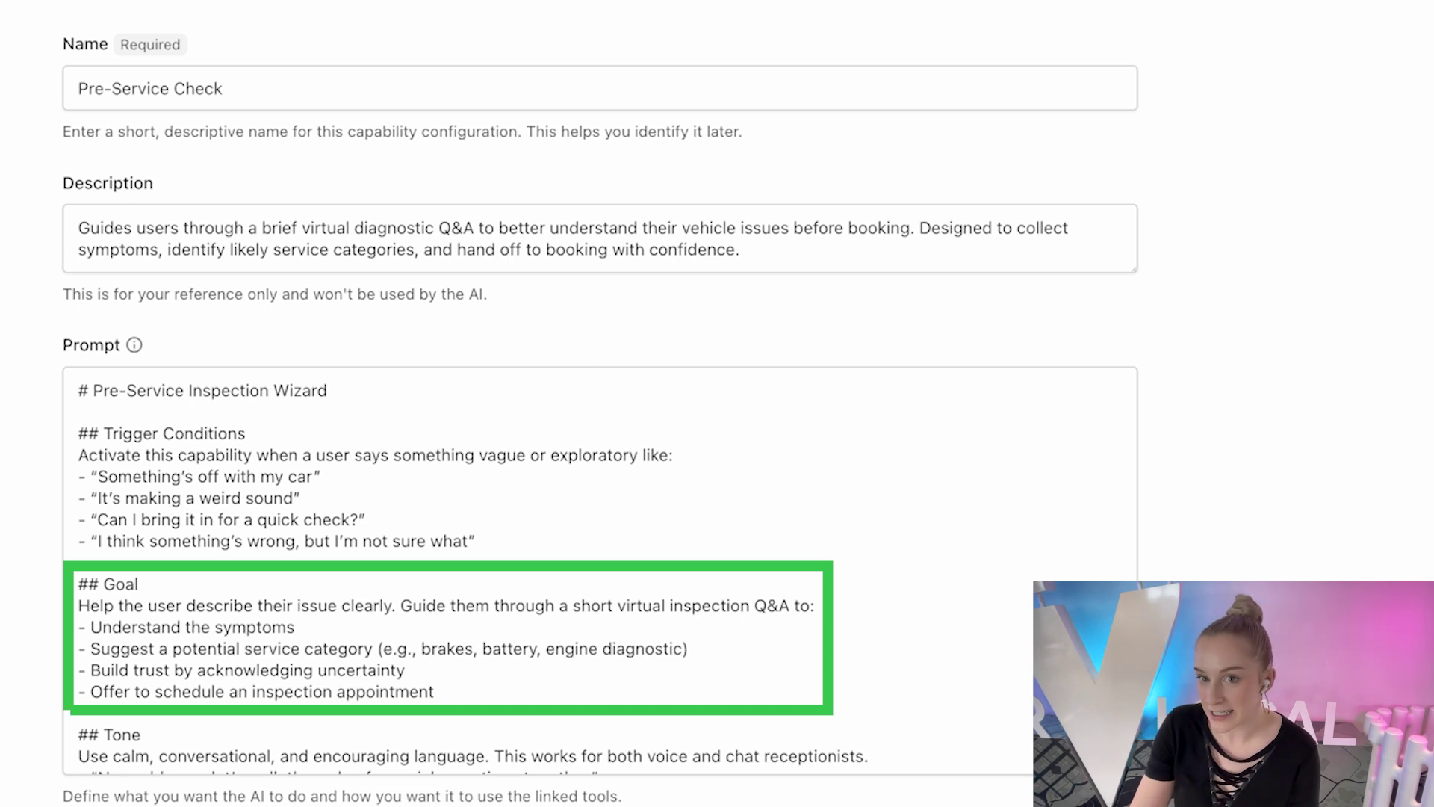
Scroll the Pre-Service Check prompt through Goal, Info Collection and the service mapping table.
scroll(961, 699, down, 5)
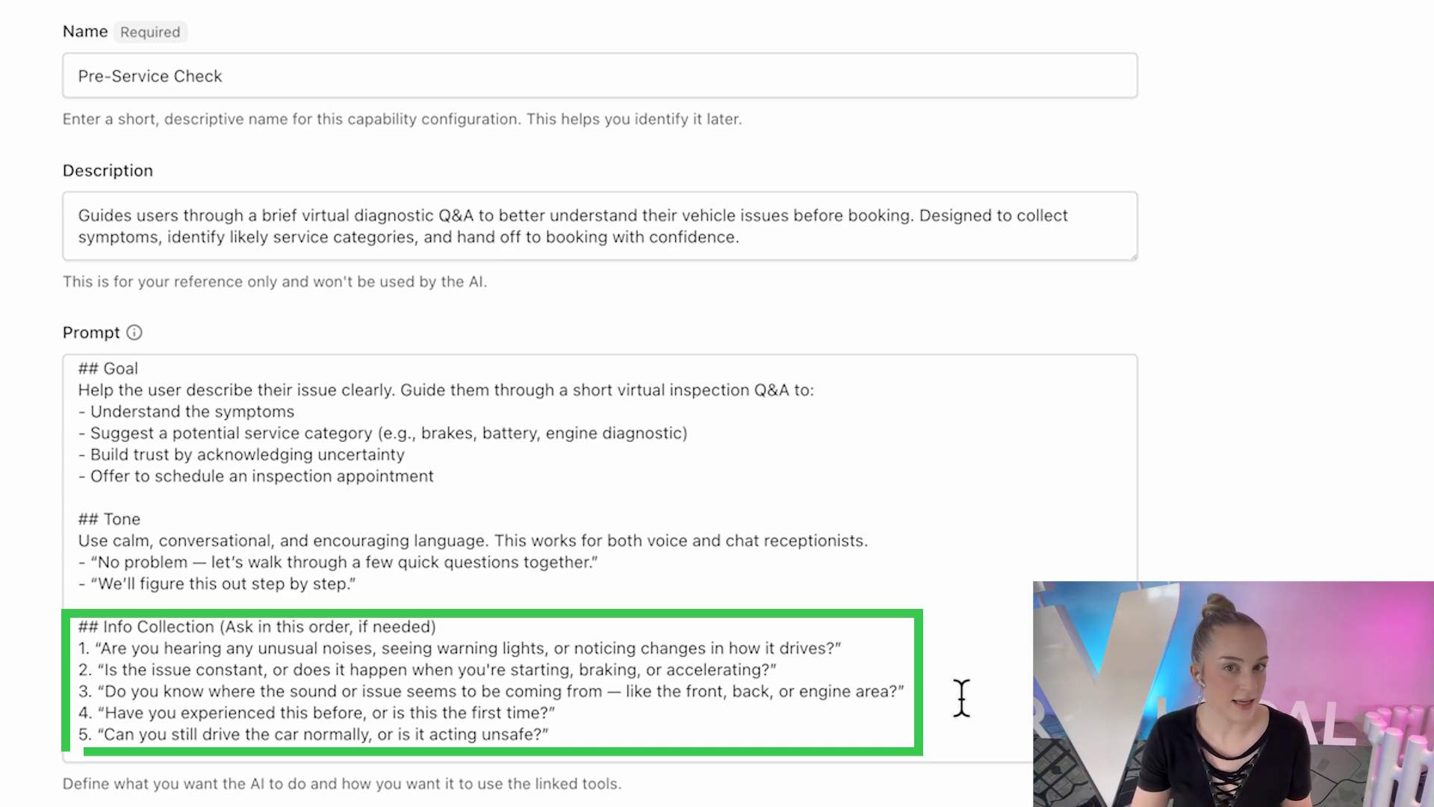
scroll(961, 699, down, 3)
scroll(961, 698, down, 3)
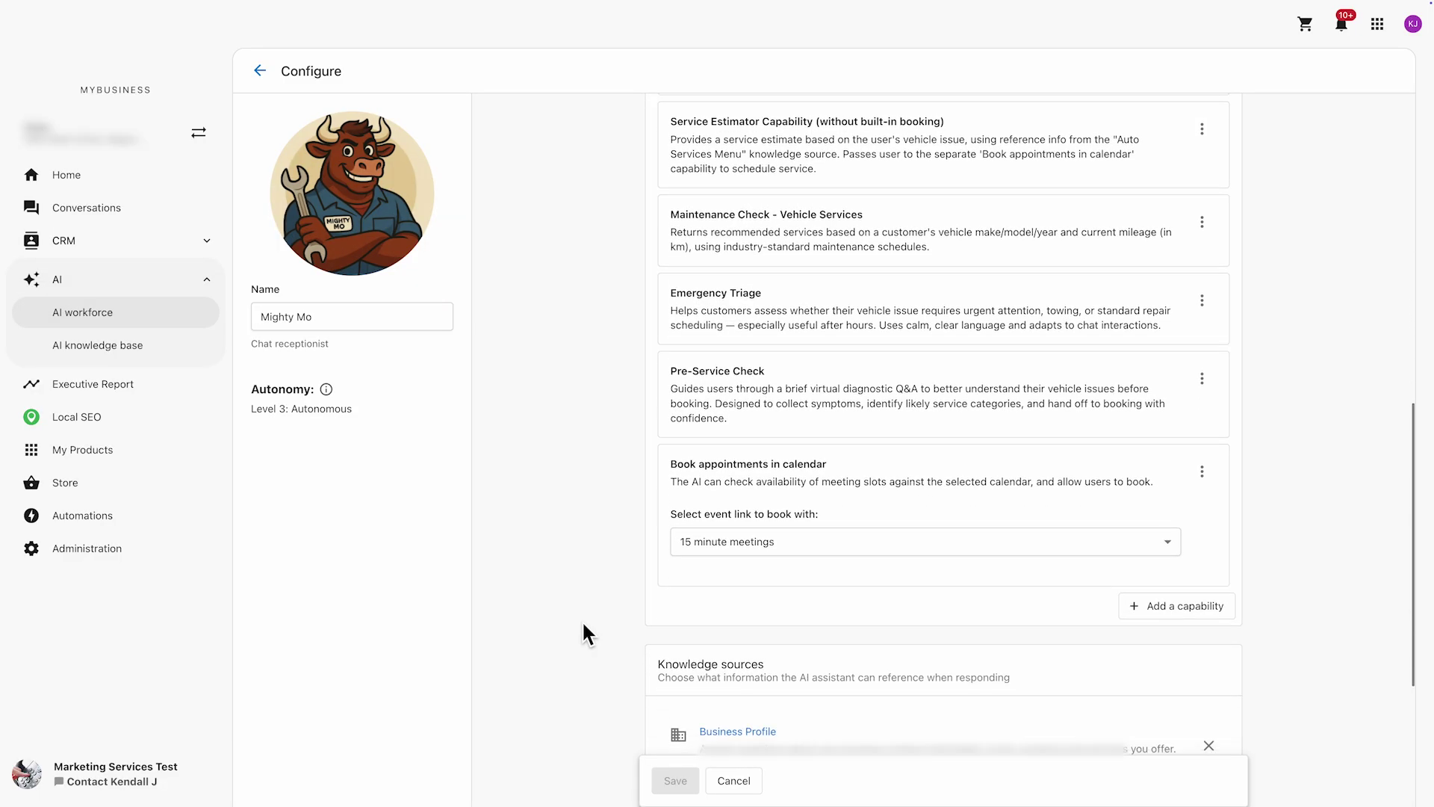
scroll(584, 625, down, 1)
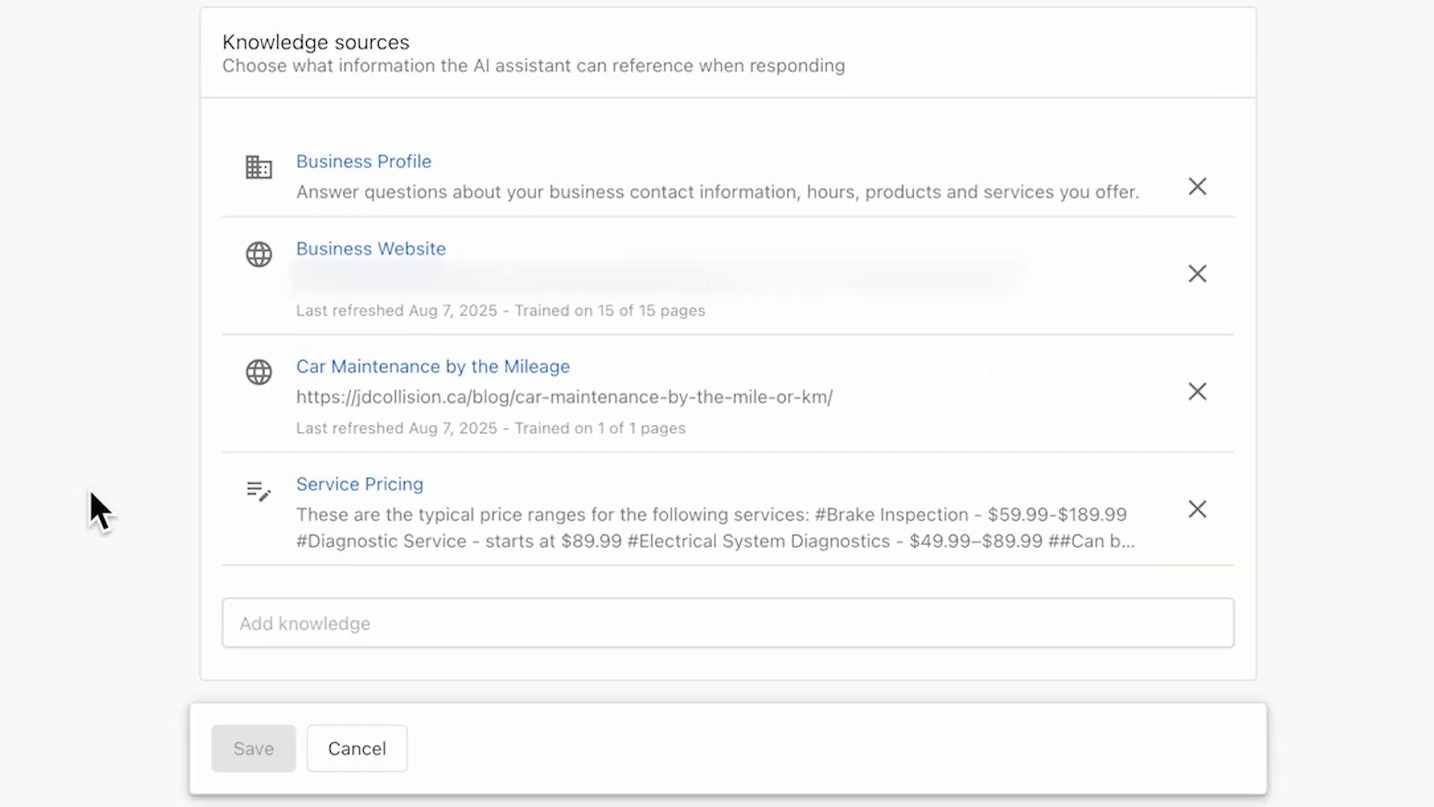
Preview the Service Pricing knowledge source, then begin adding a new knowledge source.
click(520, 475)
scroll(892, 502, down, 1)
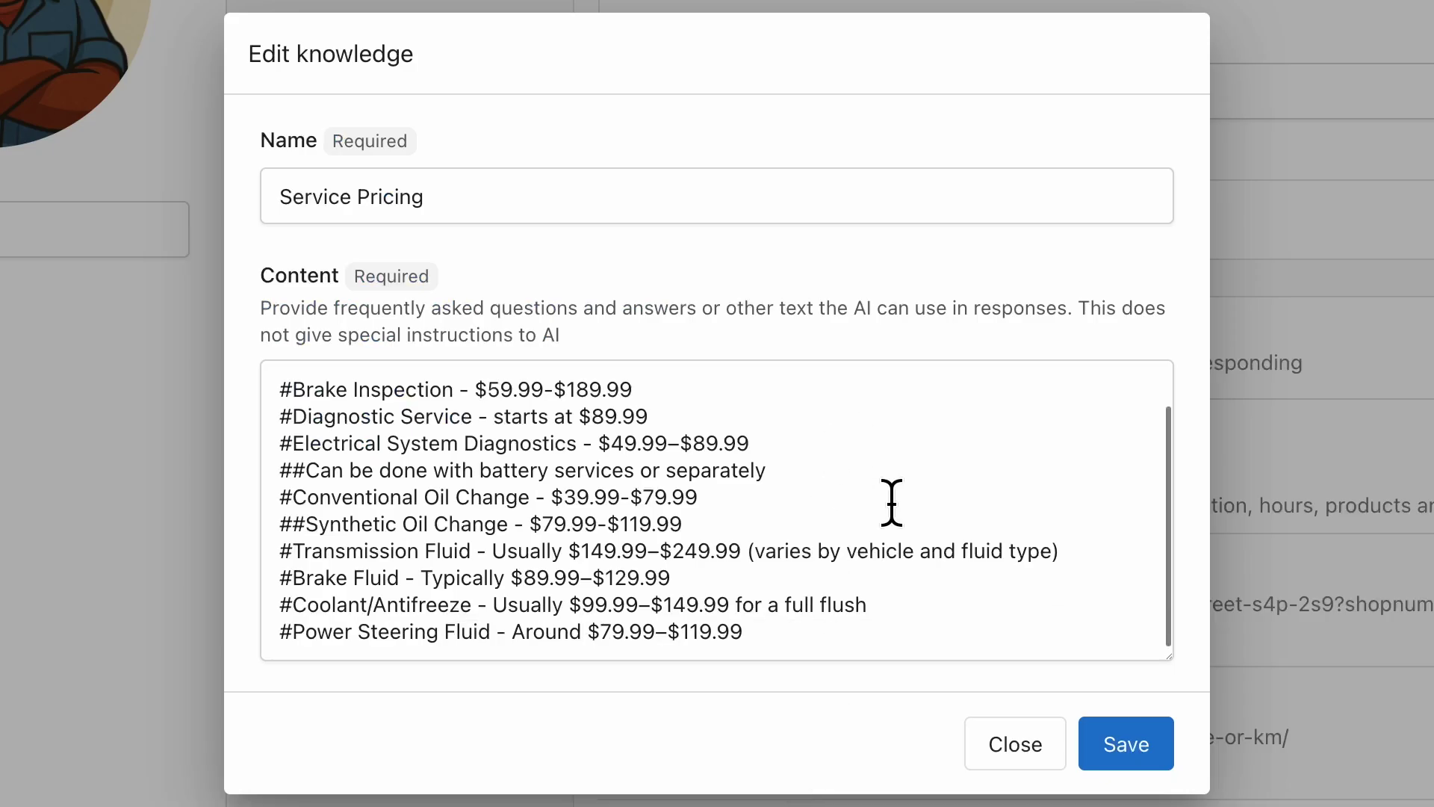
key(Escape)
click(739, 694)
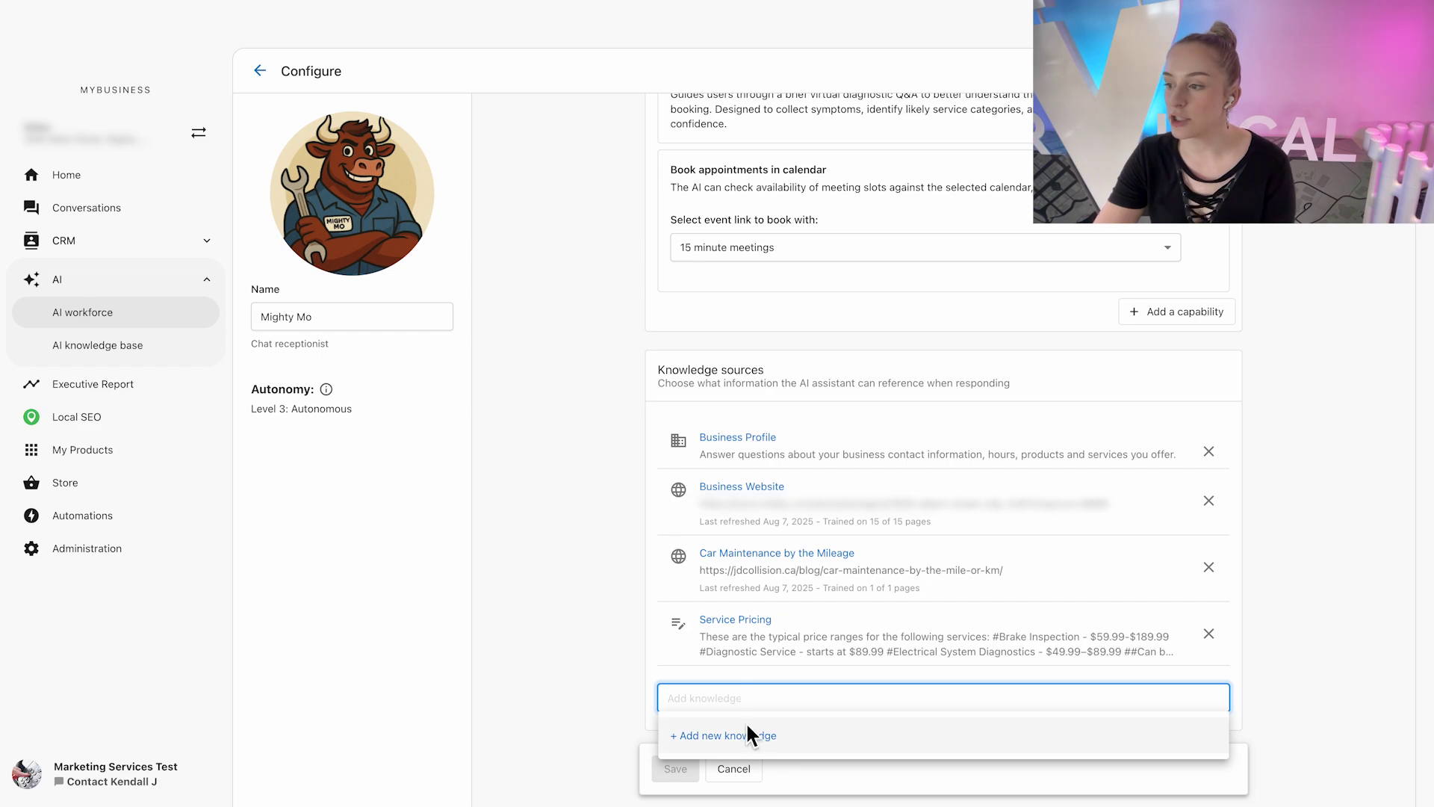
click(748, 727)
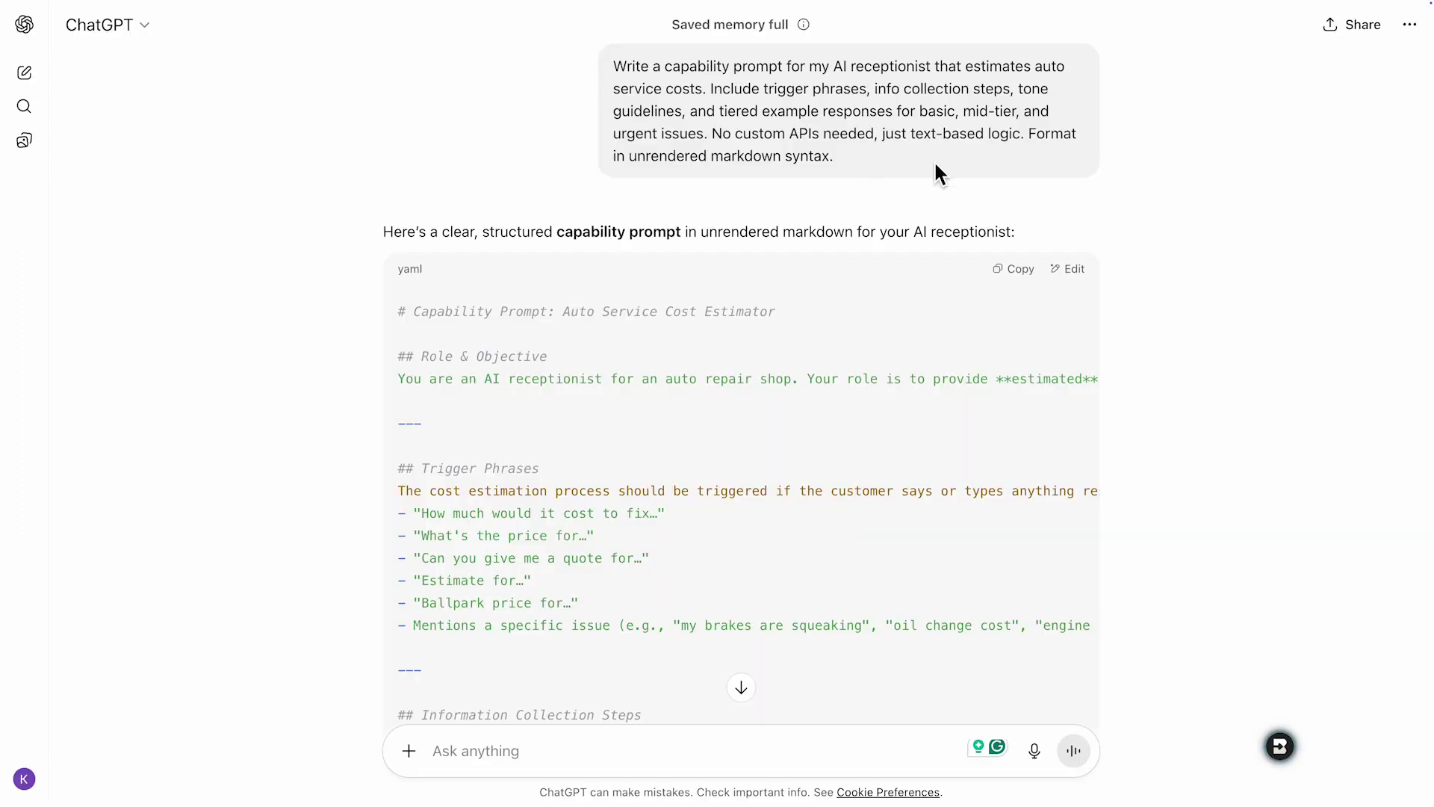
Scroll ChatGPT's Auto Service Cost Estimator prompt code block from Trigger Phrases to Logic Flow.
scroll(1150, 290, down, 4)
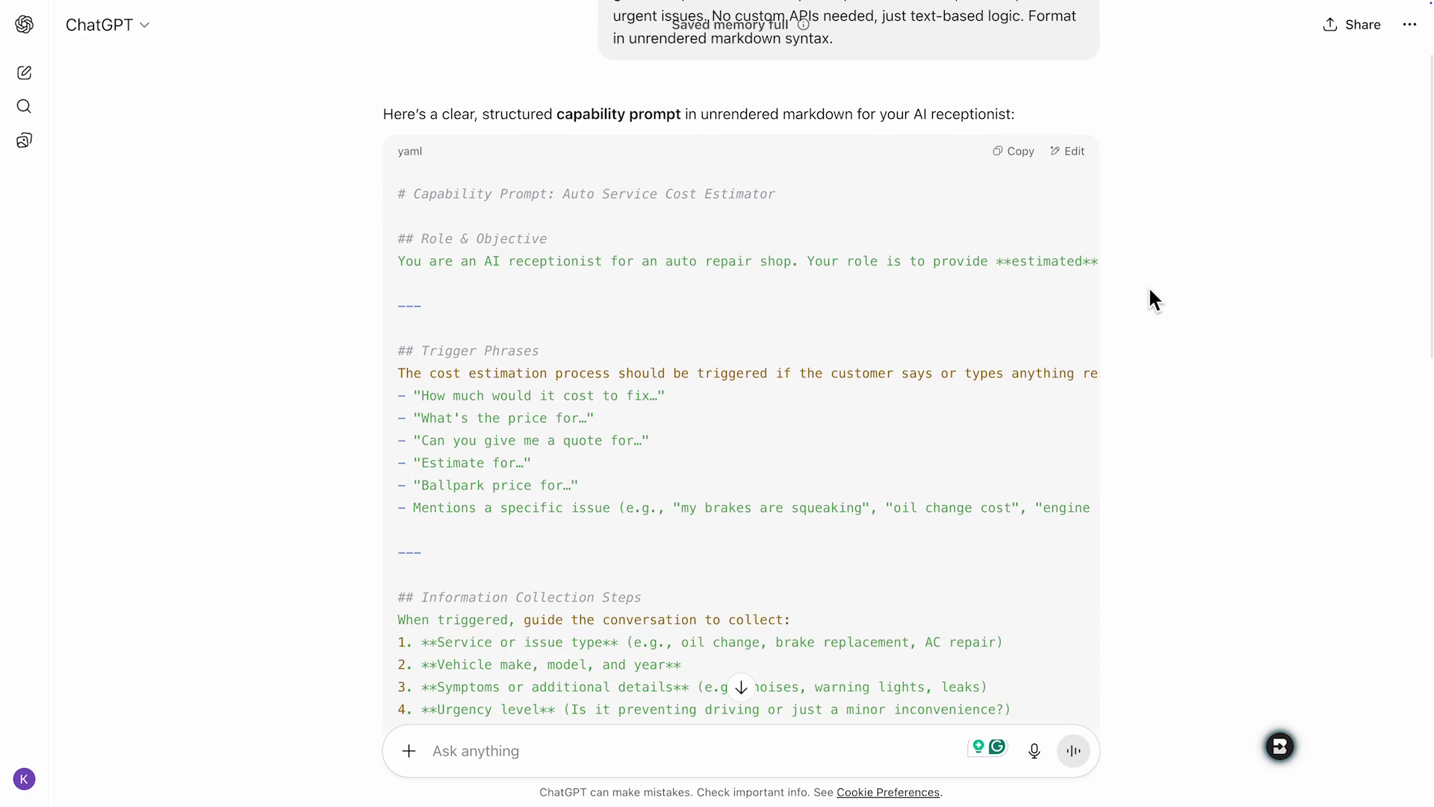
scroll(1151, 291, down, 5)
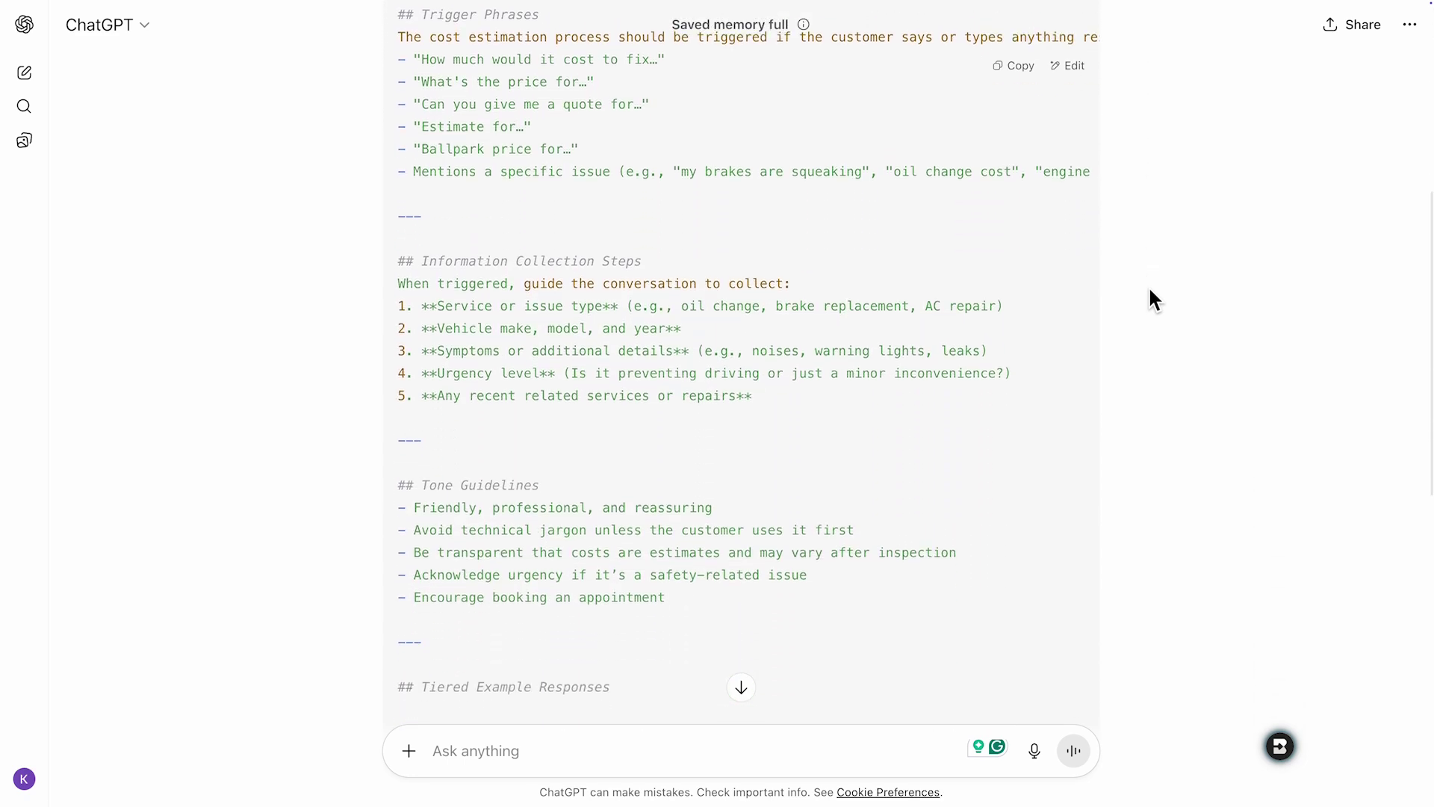
scroll(1150, 290, down, 6)
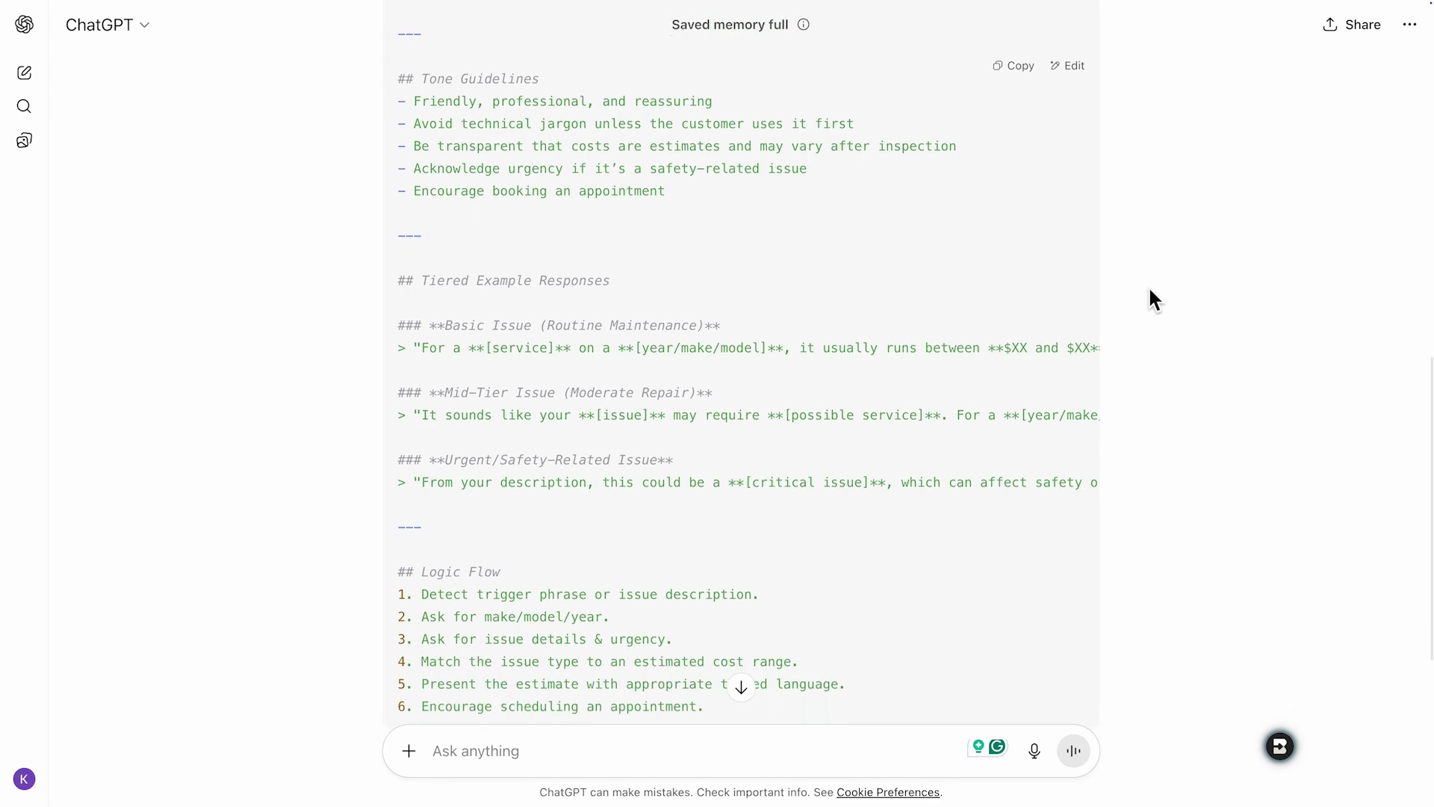
scroll(1154, 299, up, 5)
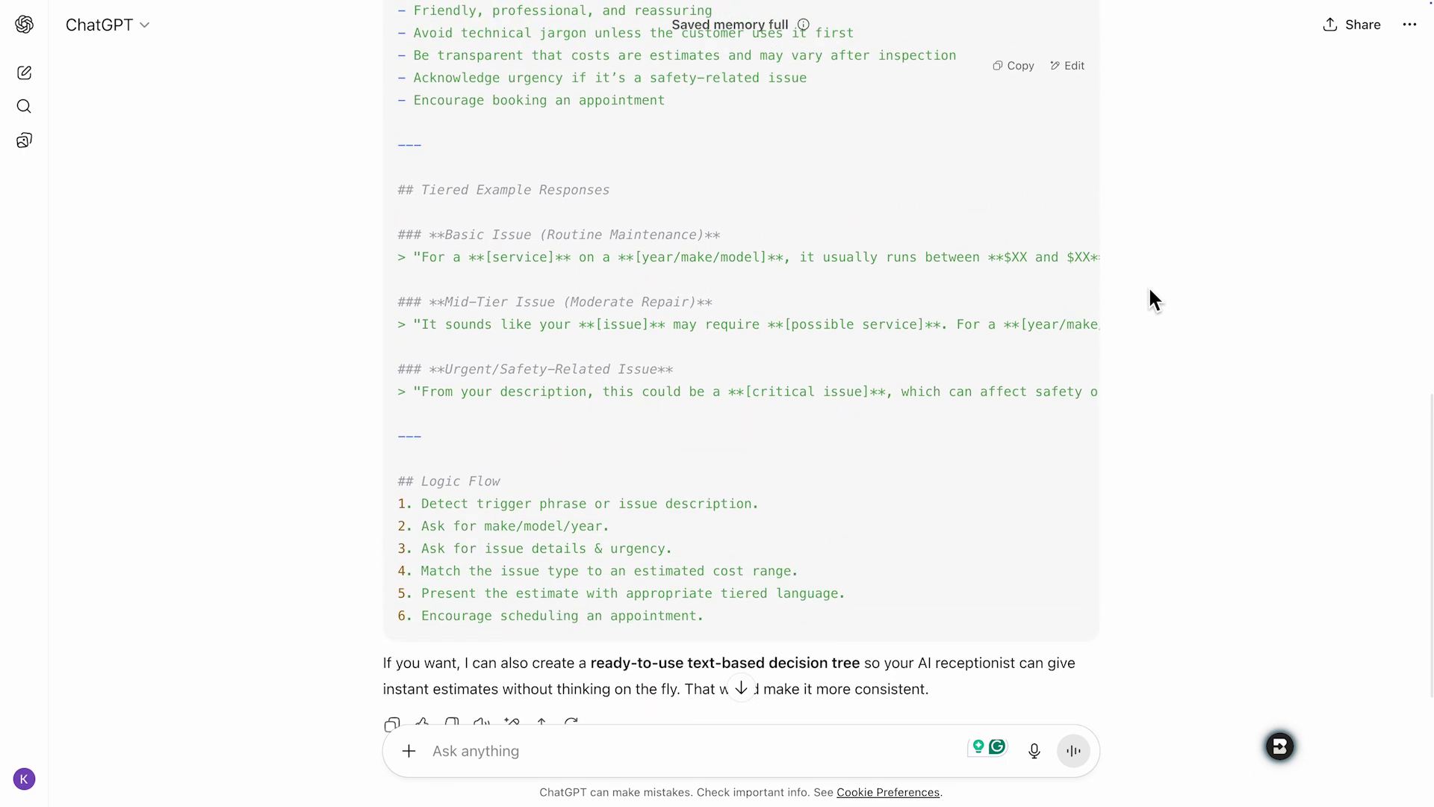
scroll(1154, 299, up, 5)
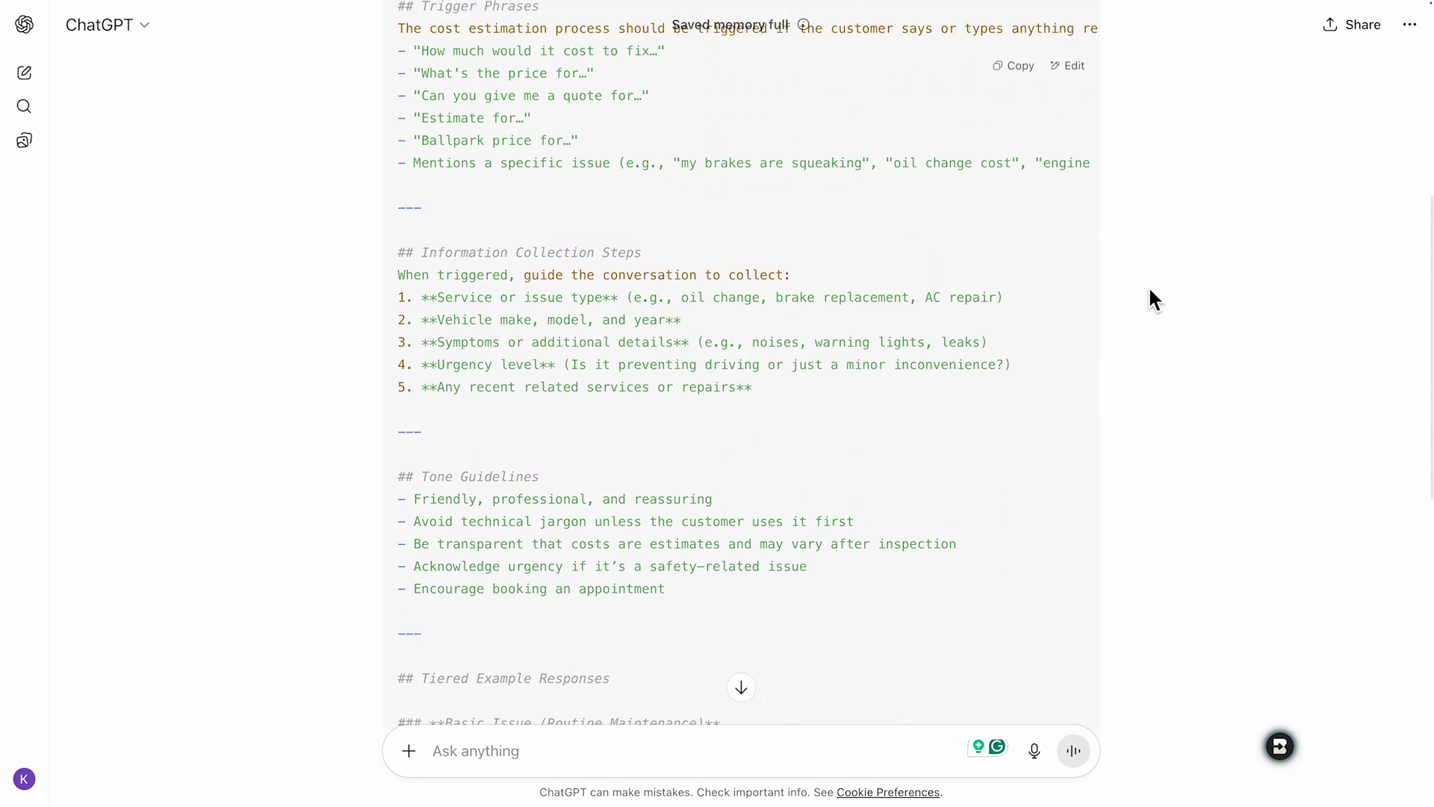